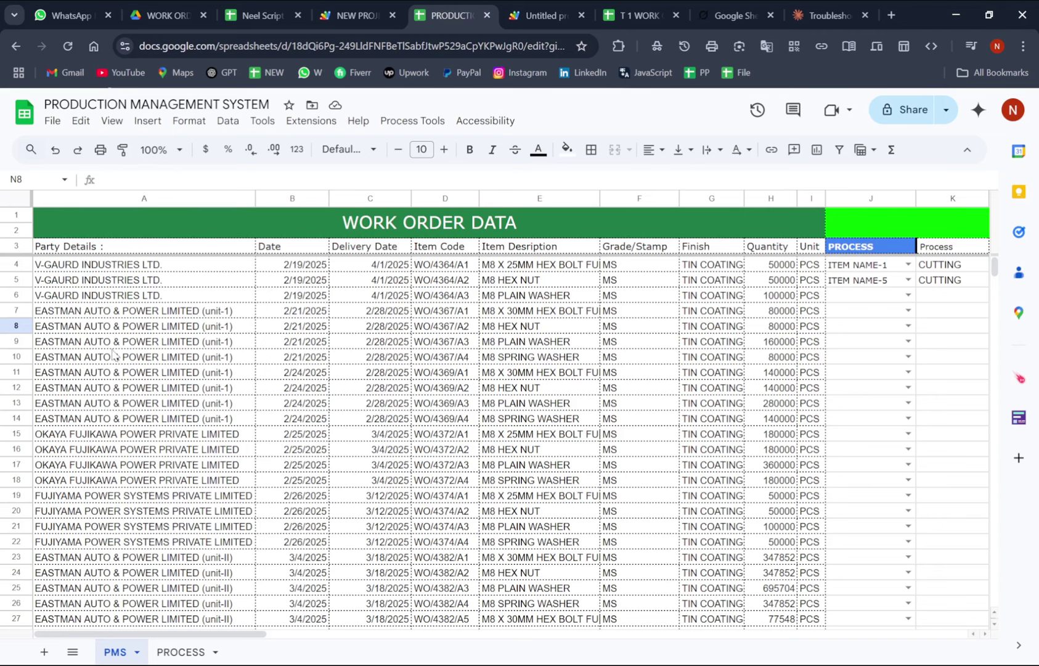
Step: Switch to the T 1 WORK ORDER spreadsheet and look through the work order entries in its Response sheet
{"action": "left_click", "coordinate": [632, 16]}
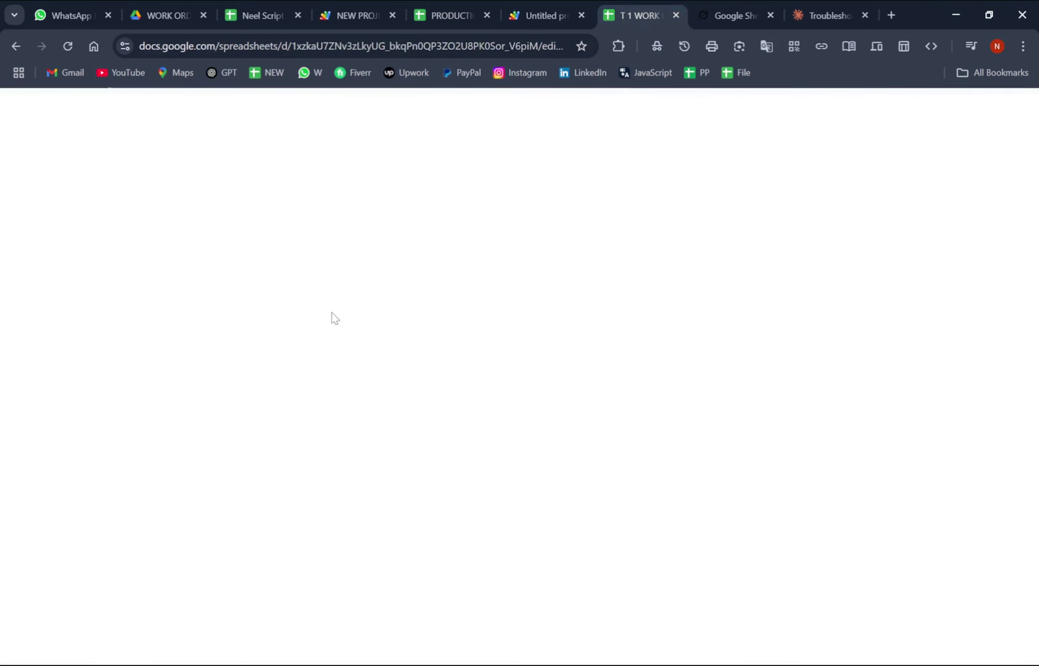
{"action": "scroll", "coordinate": [259, 412], "scroll_direction": "up", "scroll_amount": 20}
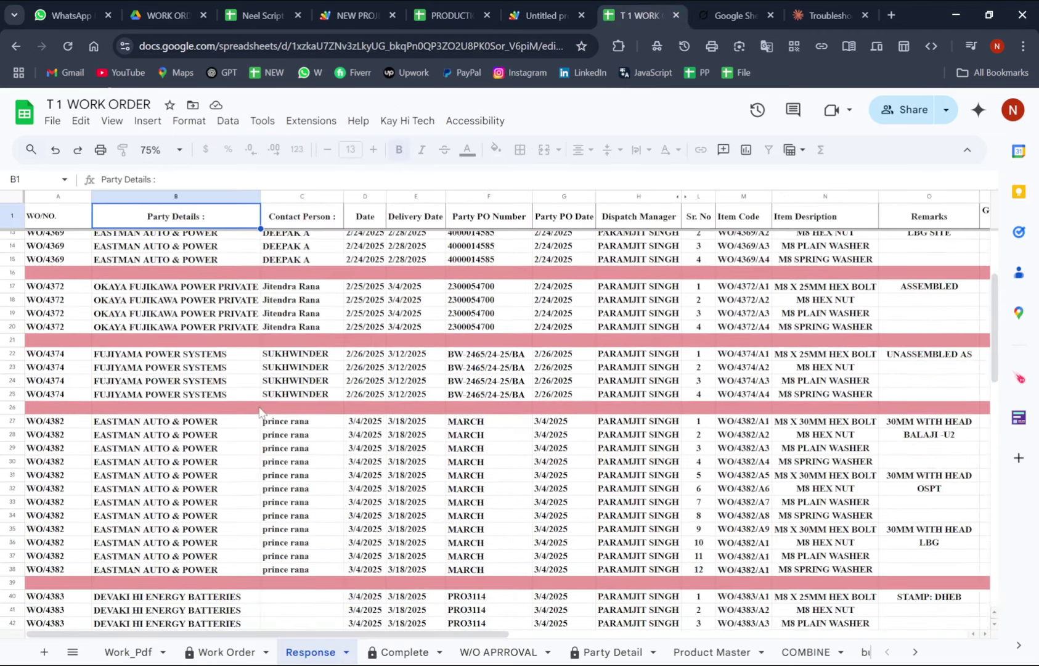
{"action": "scroll", "coordinate": [259, 412], "scroll_direction": "down", "scroll_amount": 20}
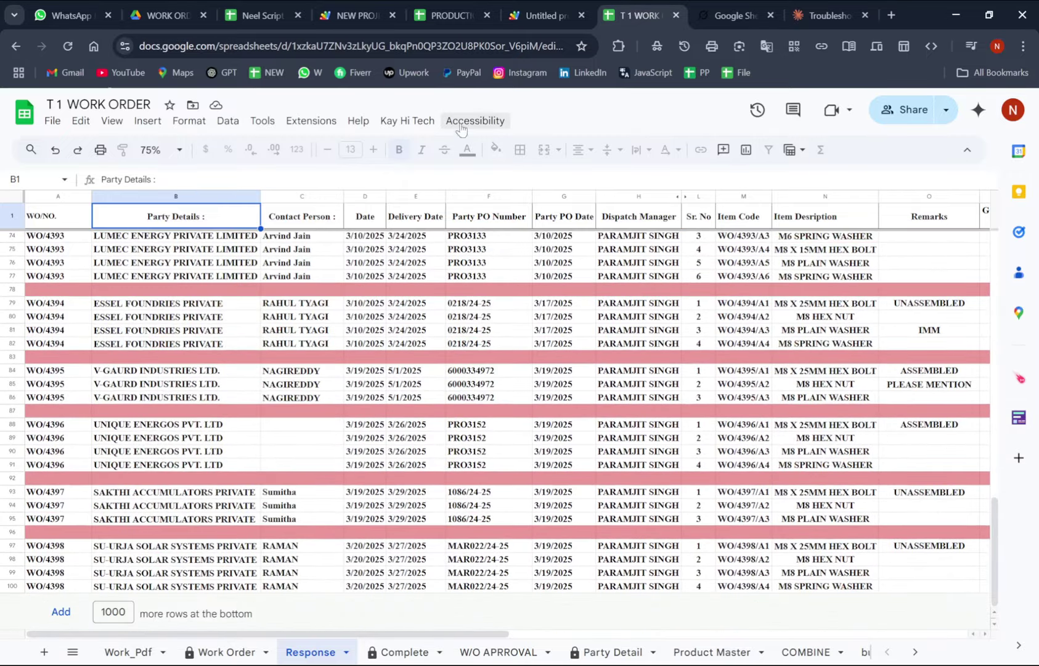
Step: Switch to the PRODUCTION MANAGEMENT SYSTEM spreadsheet and review the PMS sheet's work order data from the headers to the last filled row
{"action": "left_click", "coordinate": [461, 18]}
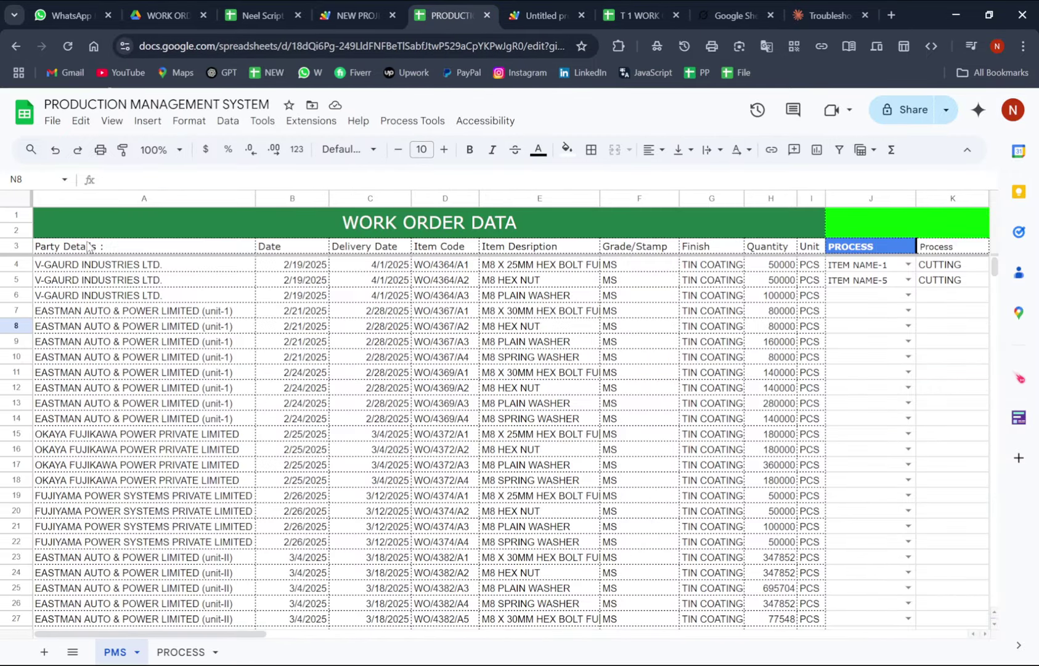
{"action": "left_click_drag", "start_coordinate": [88, 247], "coordinate": [796, 398]}
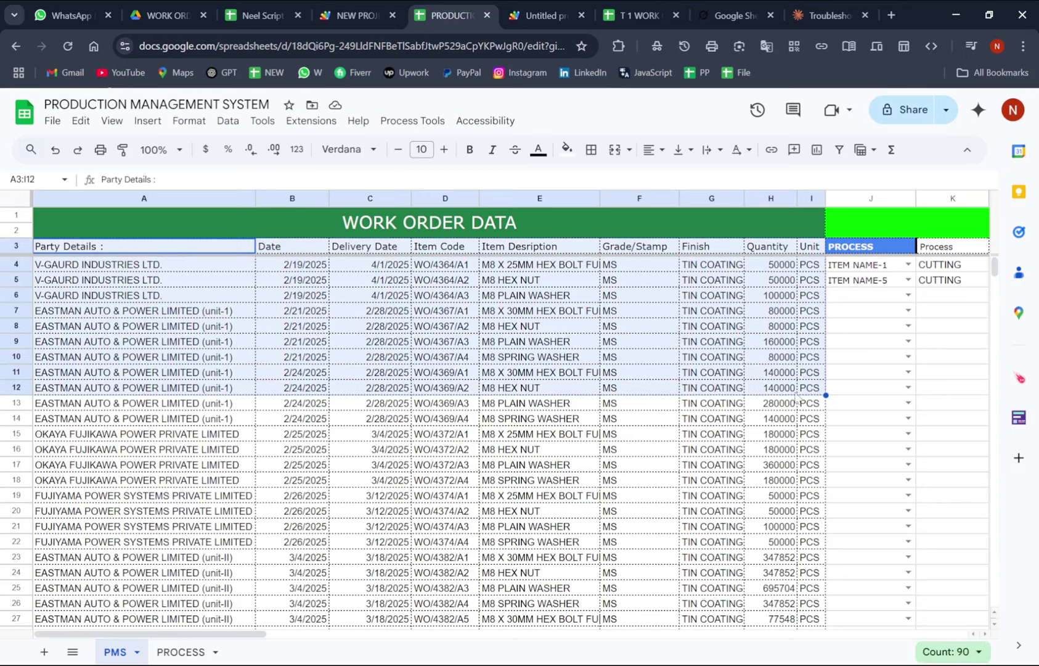
{"action": "scroll", "coordinate": [282, 366], "scroll_direction": "down", "scroll_amount": 20}
{"action": "scroll", "coordinate": [282, 366], "scroll_direction": "up", "scroll_amount": 5}
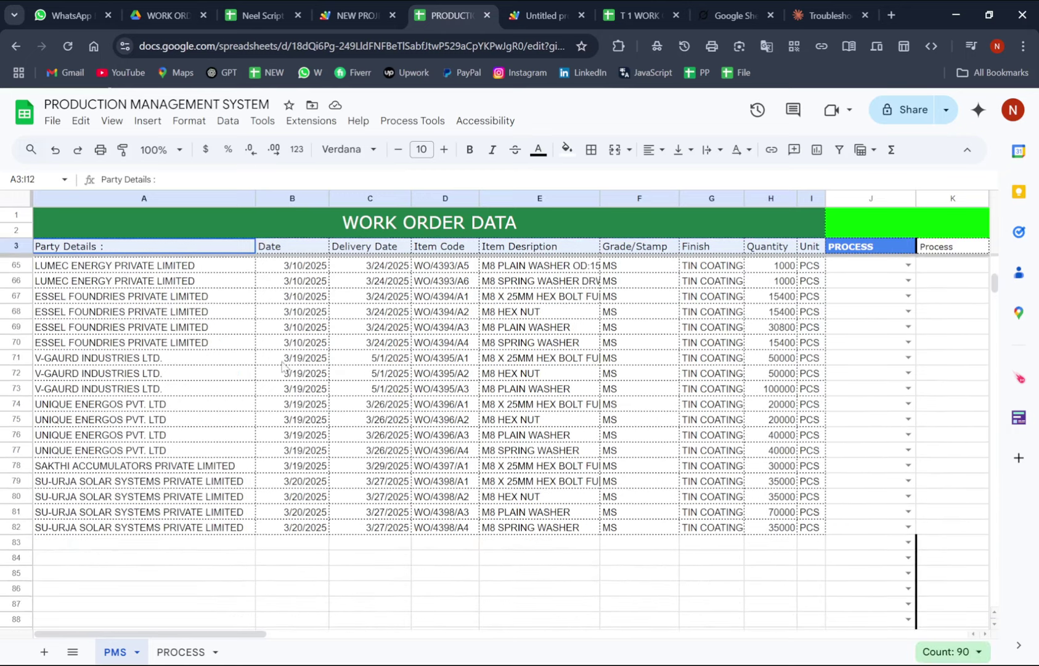
{"action": "left_click", "coordinate": [768, 530]}
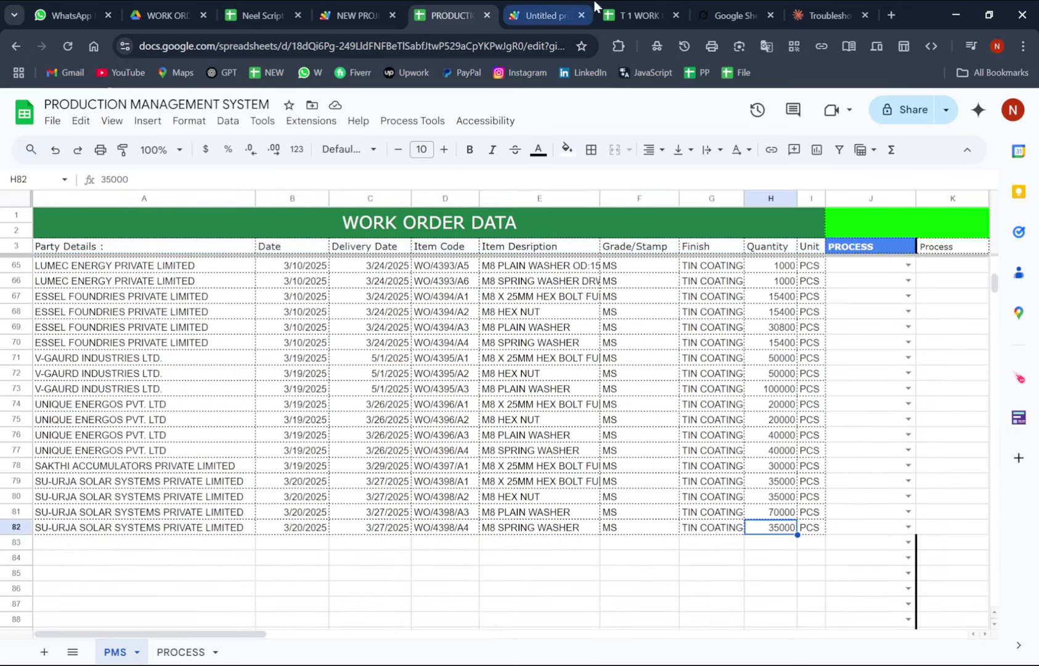
Step: Compare the last Response entries in T 1 WORK ORDER with PMS rows 79 to 82 and the empty row 83
{"action": "left_click", "coordinate": [626, 14]}
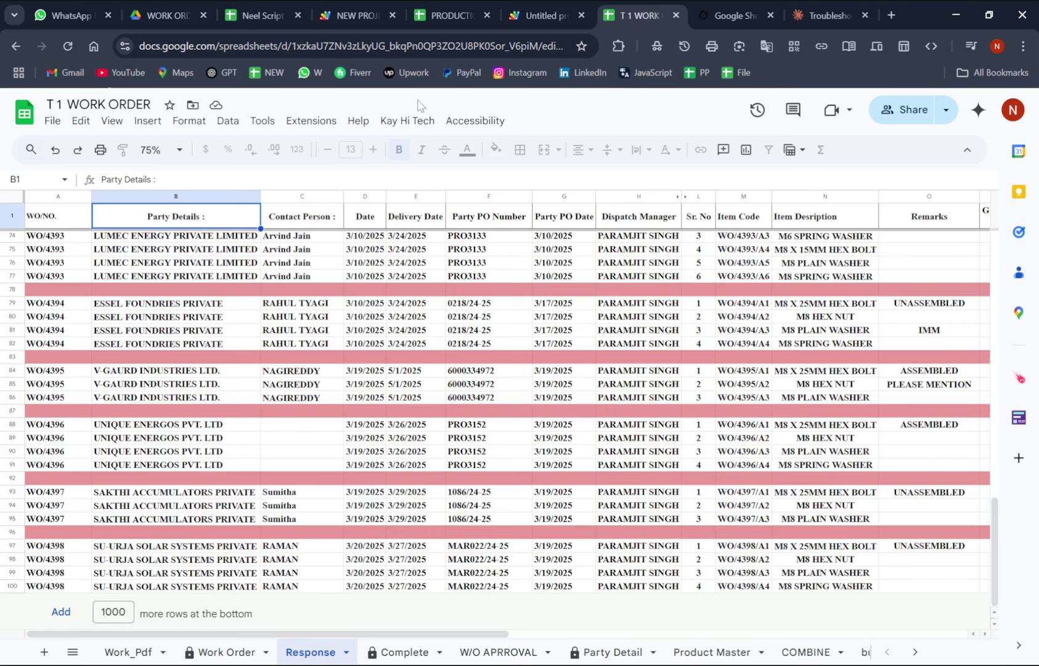
{"action": "left_click", "coordinate": [119, 548]}
{"action": "left_click", "coordinate": [450, 15]}
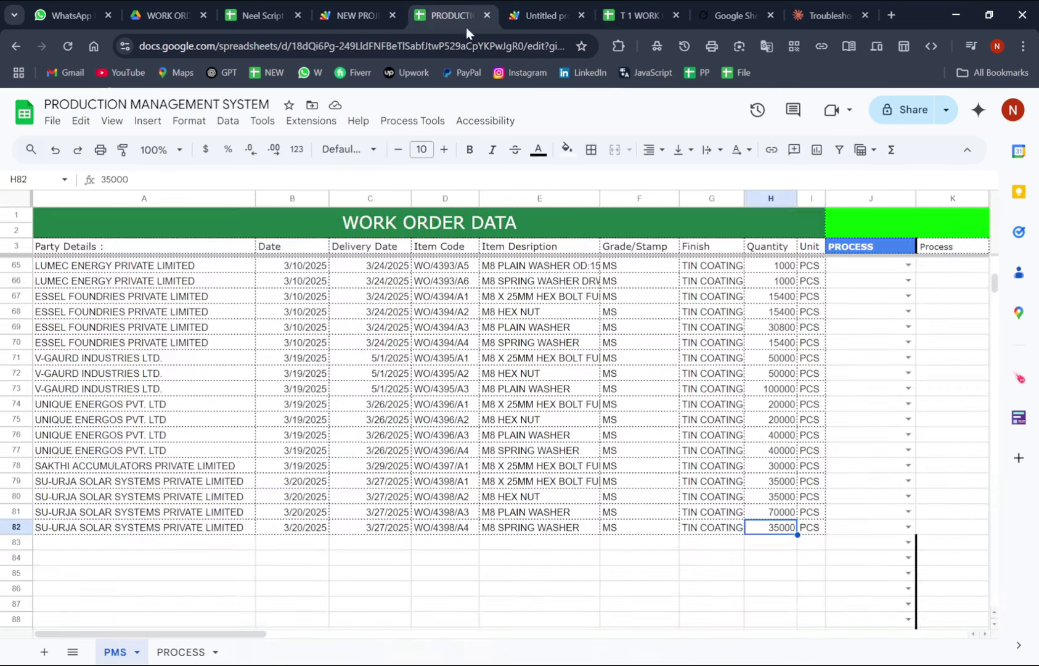
{"action": "left_click_drag", "start_coordinate": [66, 482], "coordinate": [814, 528]}
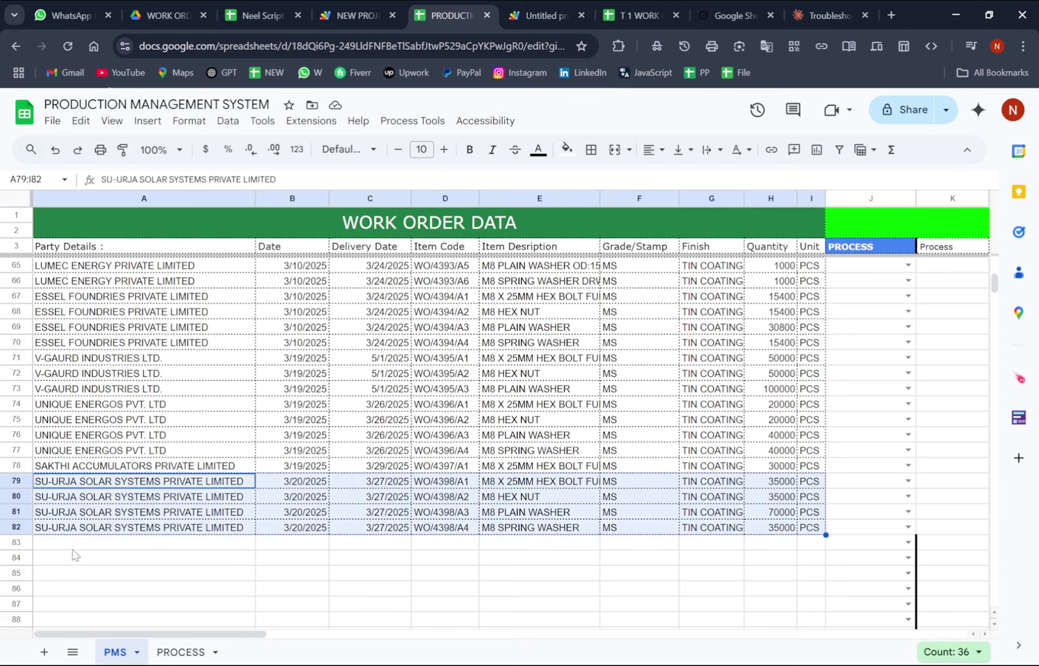
{"action": "left_click_drag", "start_coordinate": [74, 548], "coordinate": [815, 542]}
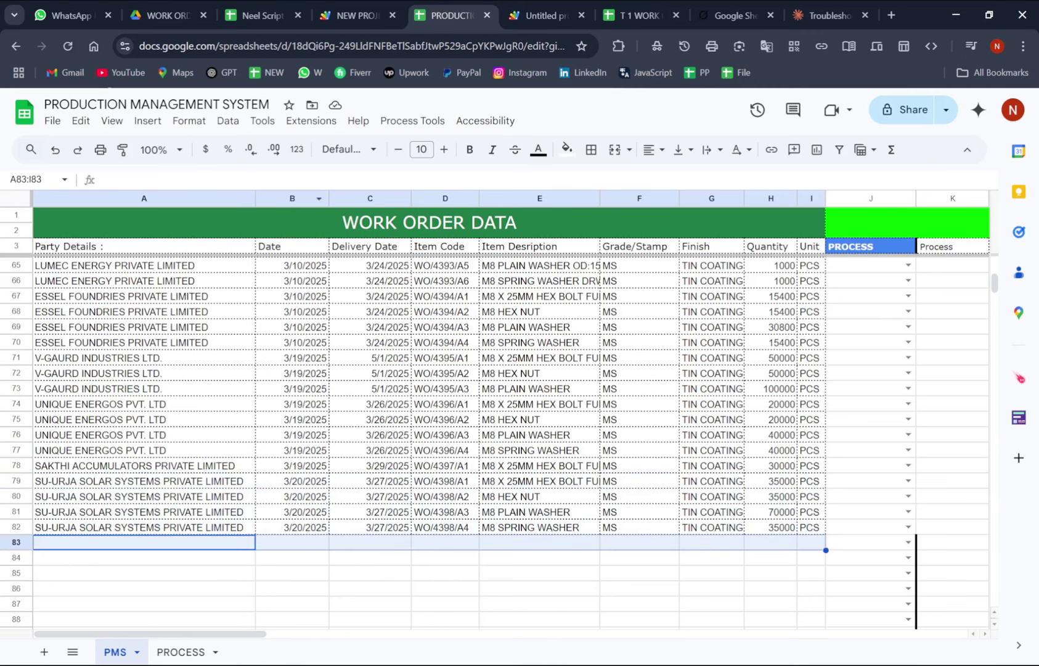
{"action": "scroll", "coordinate": [372, 531], "scroll_direction": "up", "scroll_amount": 10}
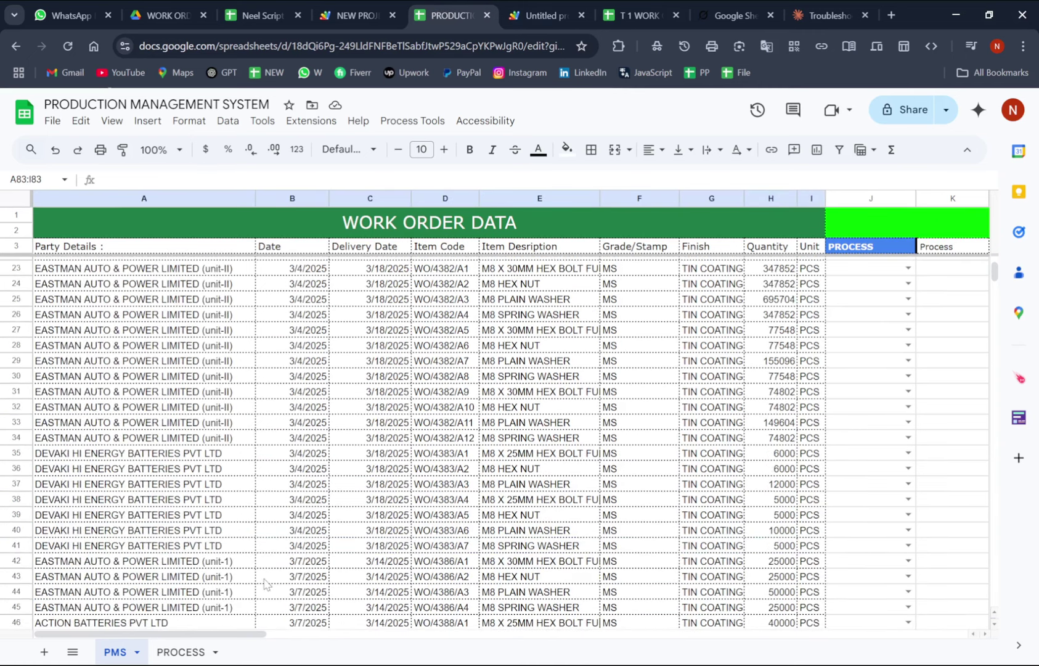
{"action": "scroll", "coordinate": [311, 383], "scroll_direction": "up", "scroll_amount": 5}
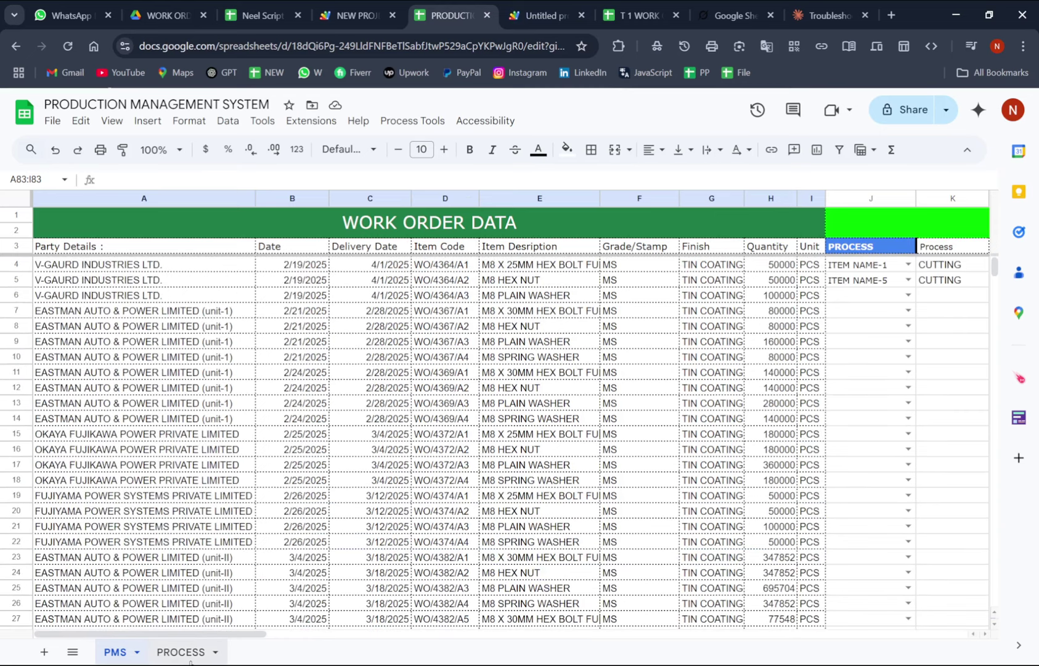
Step: Examine the item name column and the process cells B6:K6 for ITEM NAME-5 in the PROCESS sheet
{"action": "left_click", "coordinate": [182, 652]}
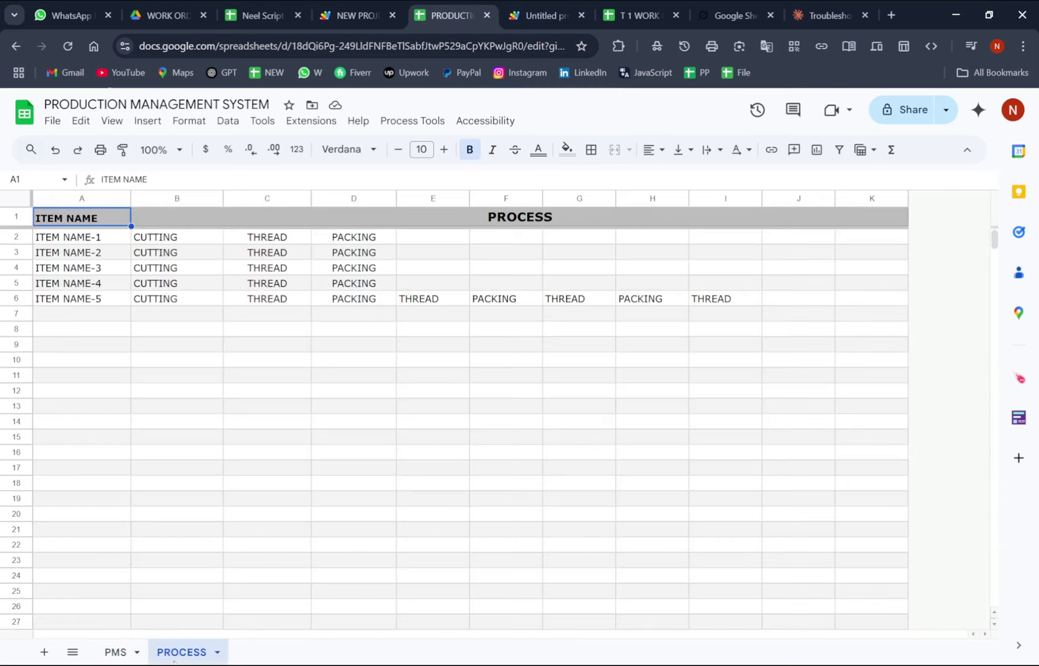
{"action": "left_click", "coordinate": [72, 222]}
{"action": "left_click_drag", "start_coordinate": [92, 238], "coordinate": [99, 482]}
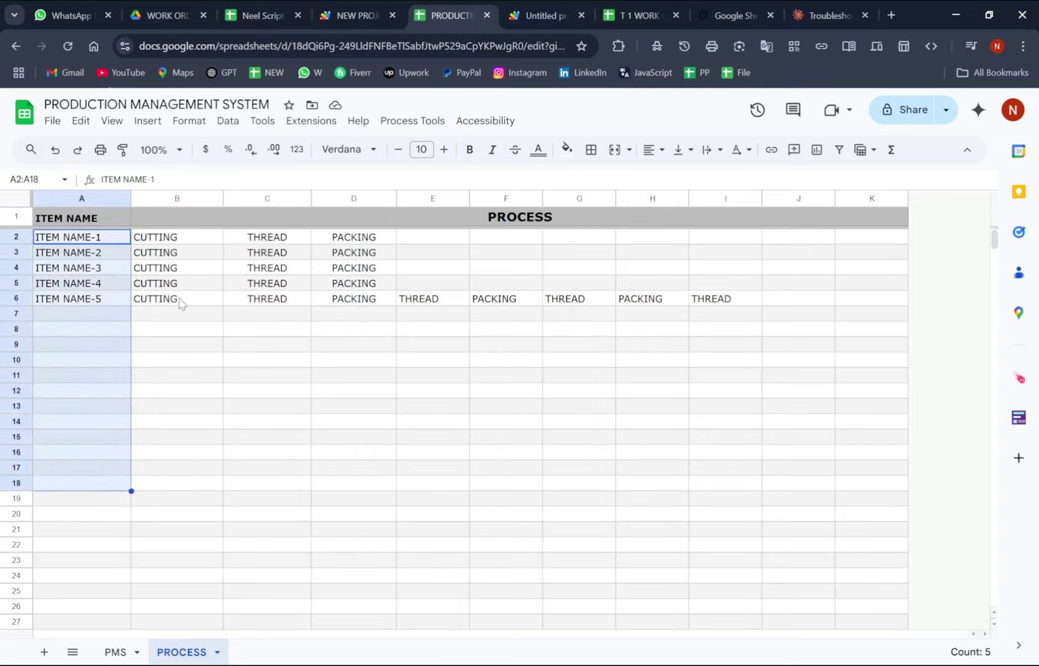
{"action": "left_click_drag", "start_coordinate": [179, 298], "coordinate": [893, 301]}
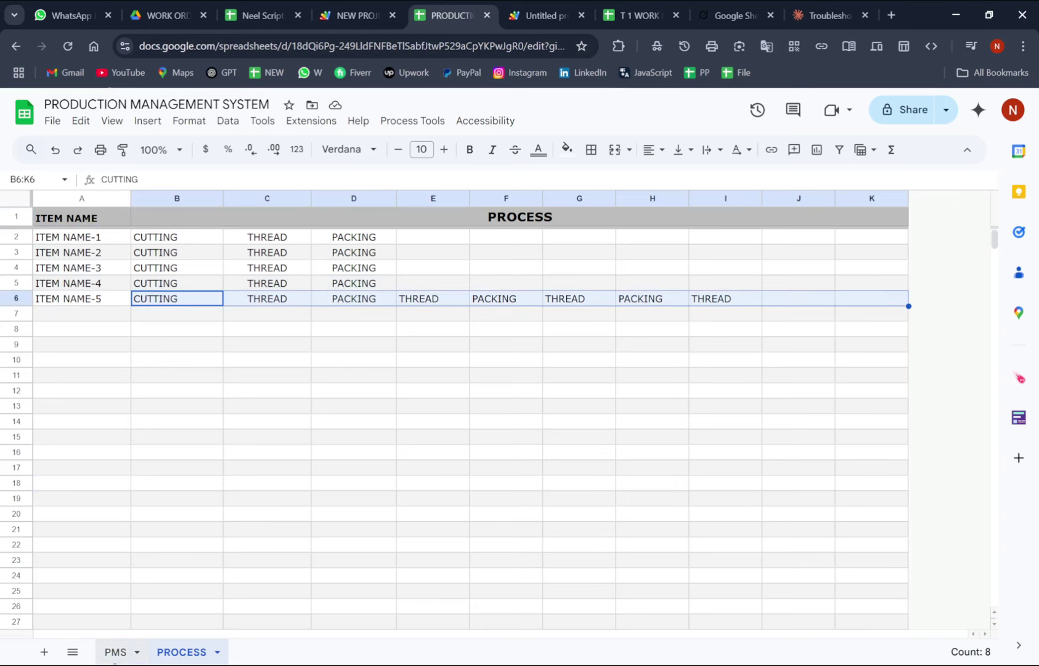
Step: Inspect the PROCESS, Process and Status columns J to L in the PMS sheet
{"action": "left_click", "coordinate": [115, 652]}
{"action": "scroll", "coordinate": [427, 435], "scroll_direction": "right", "scroll_amount": 10}
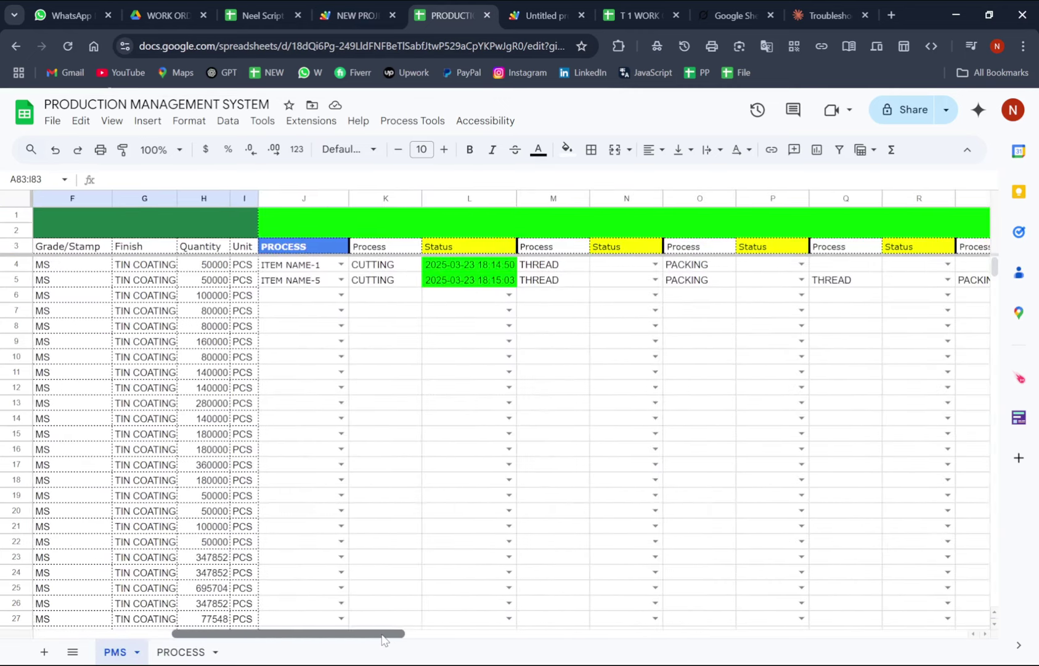
{"action": "left_click", "coordinate": [417, 359]}
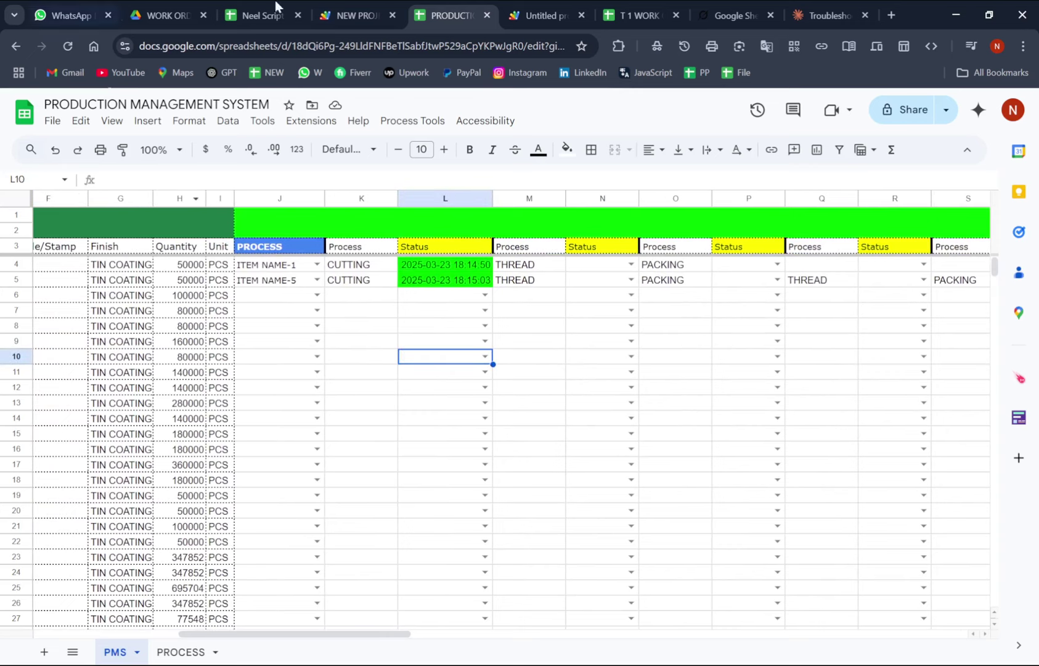
{"action": "left_click", "coordinate": [283, 247]}
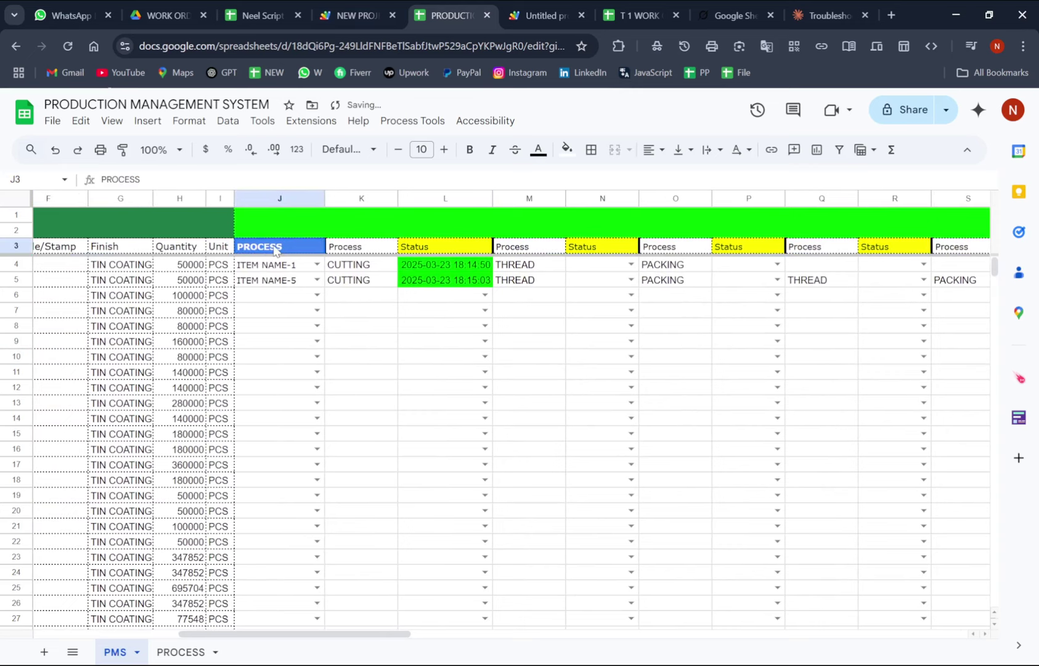
{"action": "left_click", "coordinate": [369, 250]}
{"action": "left_click_drag", "start_coordinate": [372, 269], "coordinate": [372, 297]}
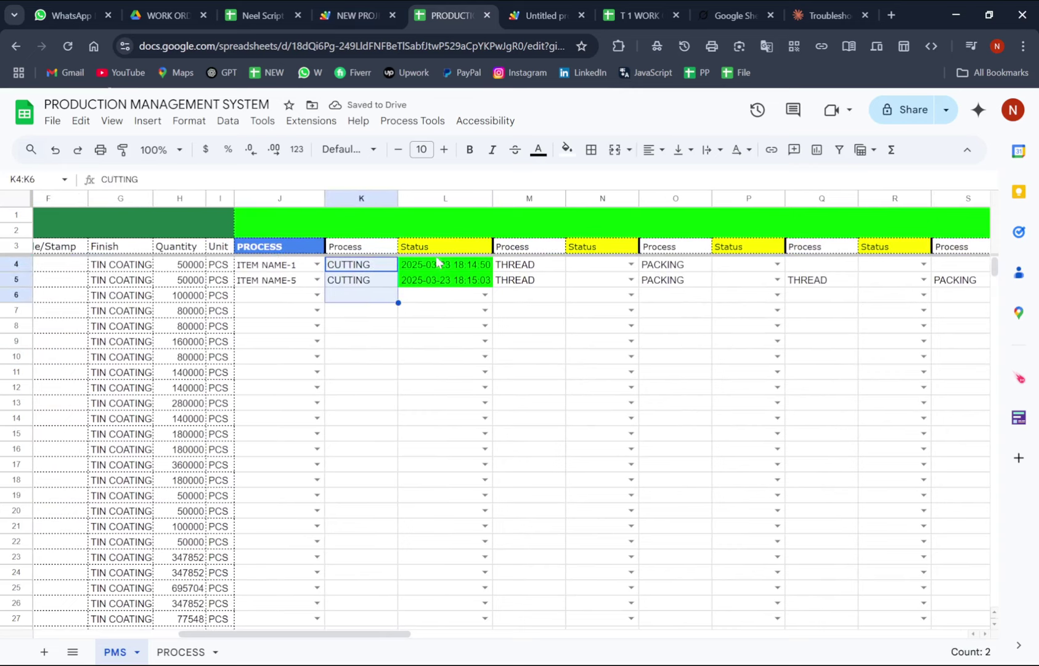
{"action": "left_click", "coordinate": [439, 247]}
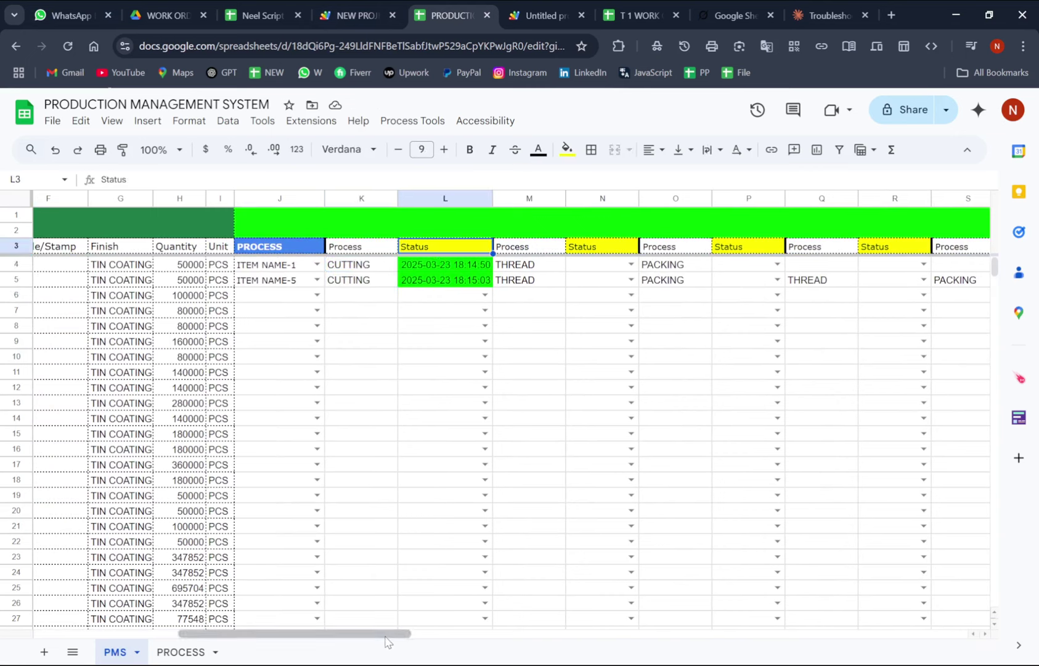
Step: Check the item name and process cells of PMS row 4, plus the item name chosen in row 5
{"action": "left_click", "coordinate": [259, 270]}
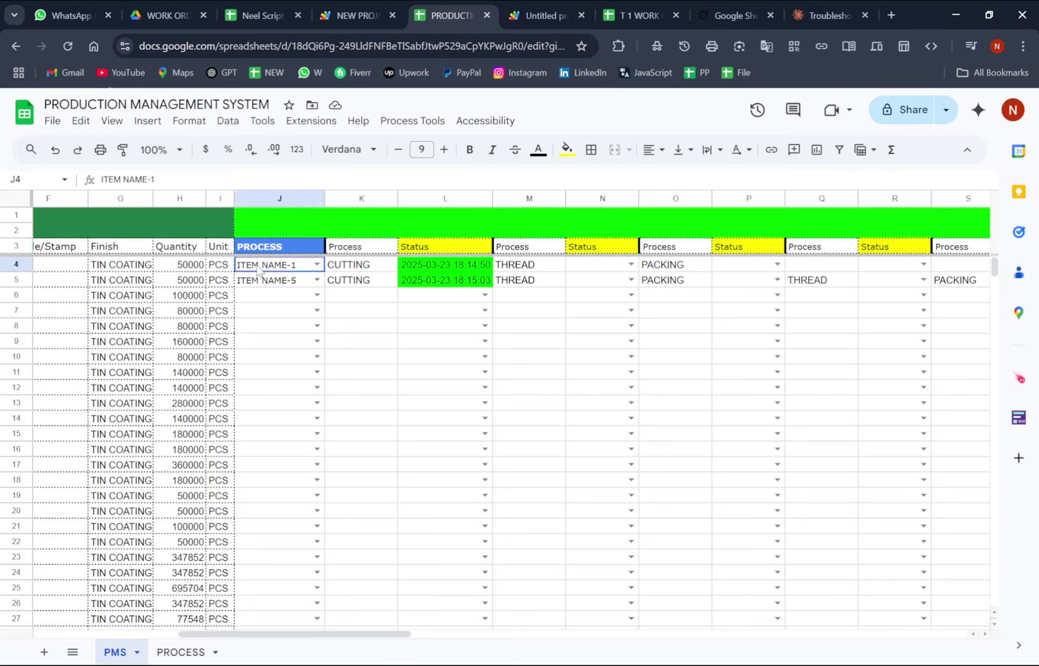
{"action": "left_click", "coordinate": [346, 270]}
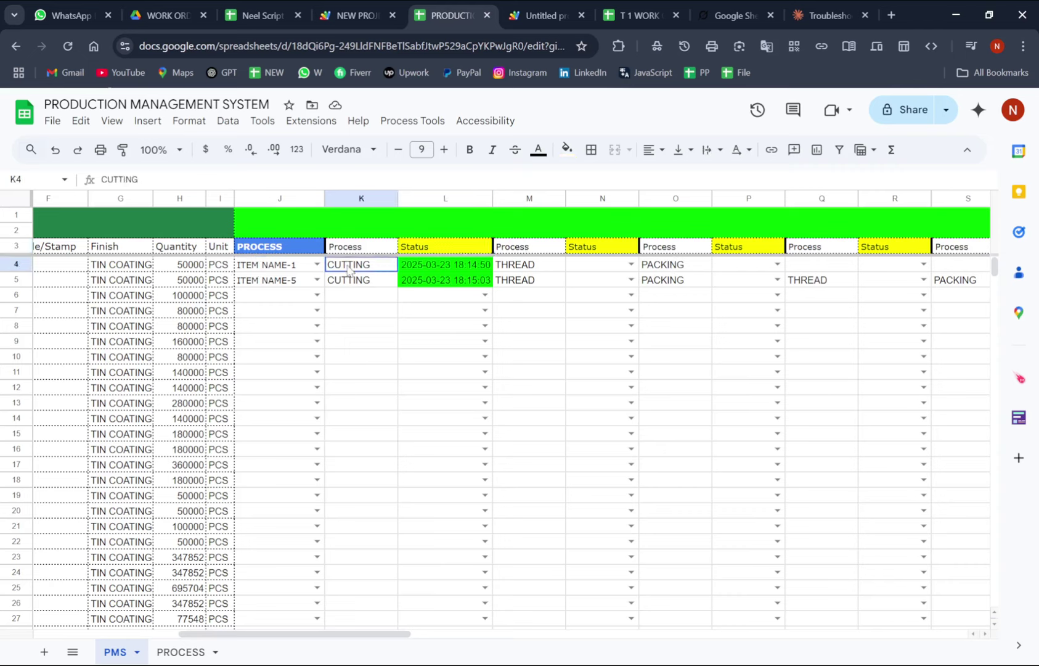
{"action": "left_click", "coordinate": [537, 265]}
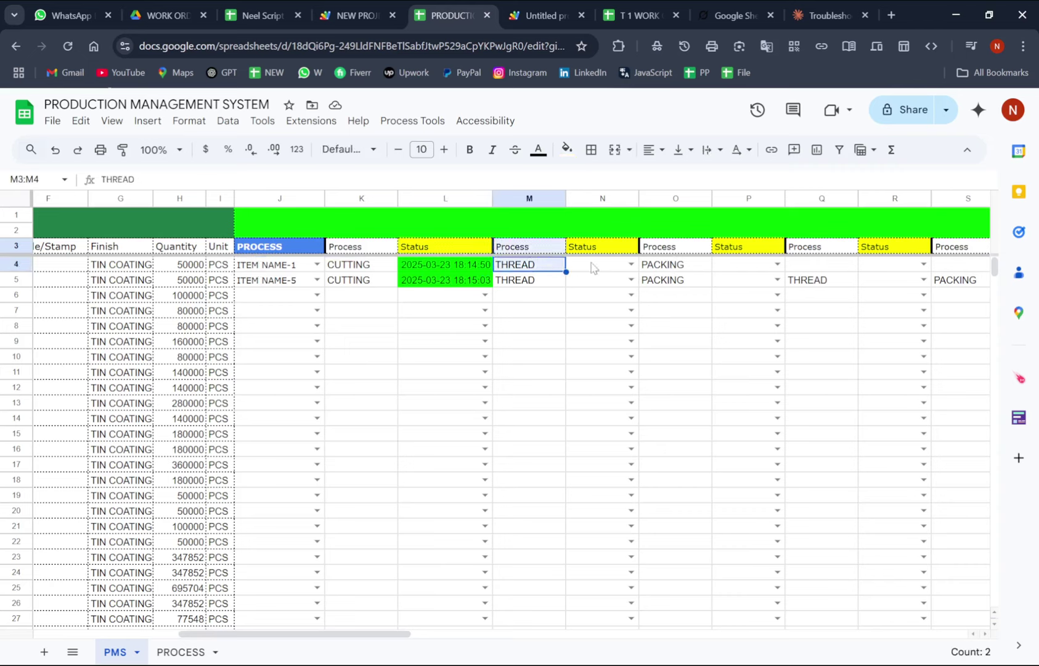
{"action": "left_click", "coordinate": [700, 271]}
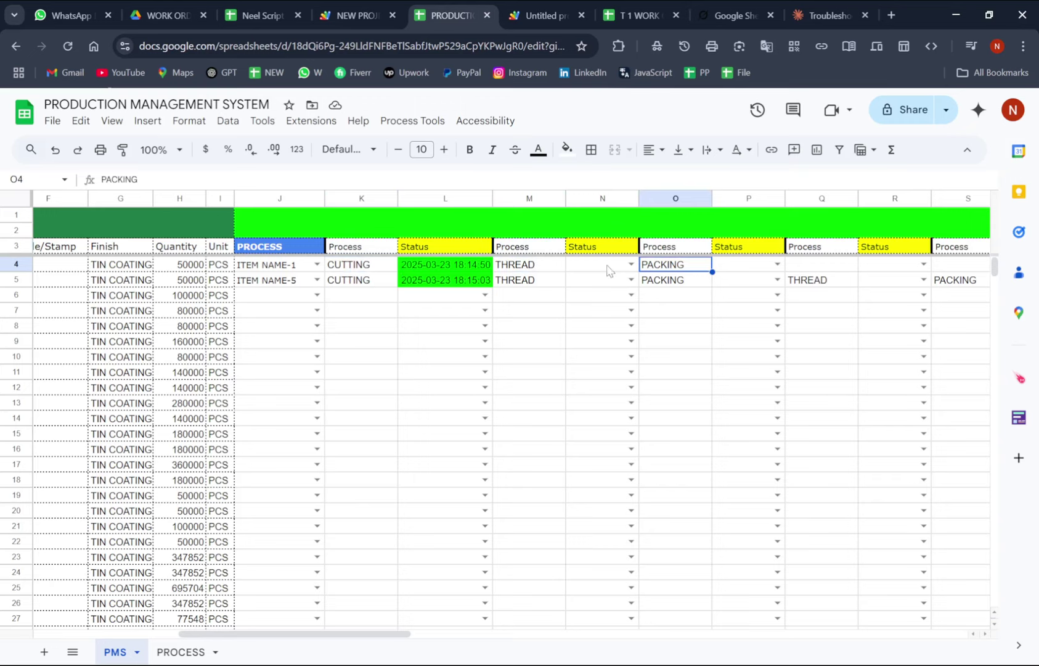
{"action": "left_click", "coordinate": [291, 287]}
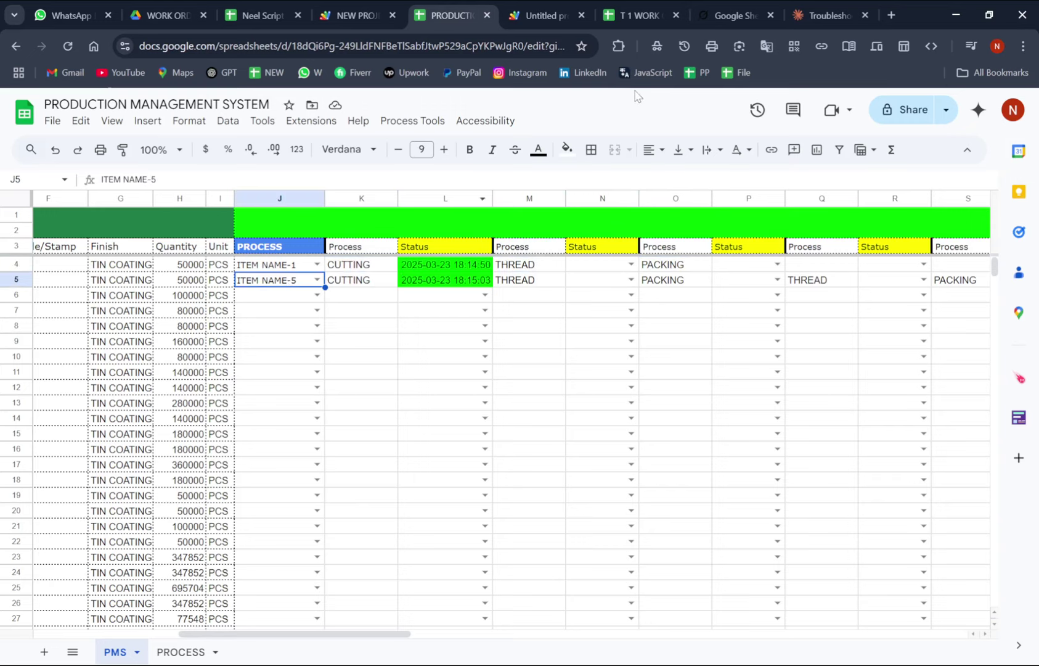
{"action": "left_click", "coordinate": [388, 326]}
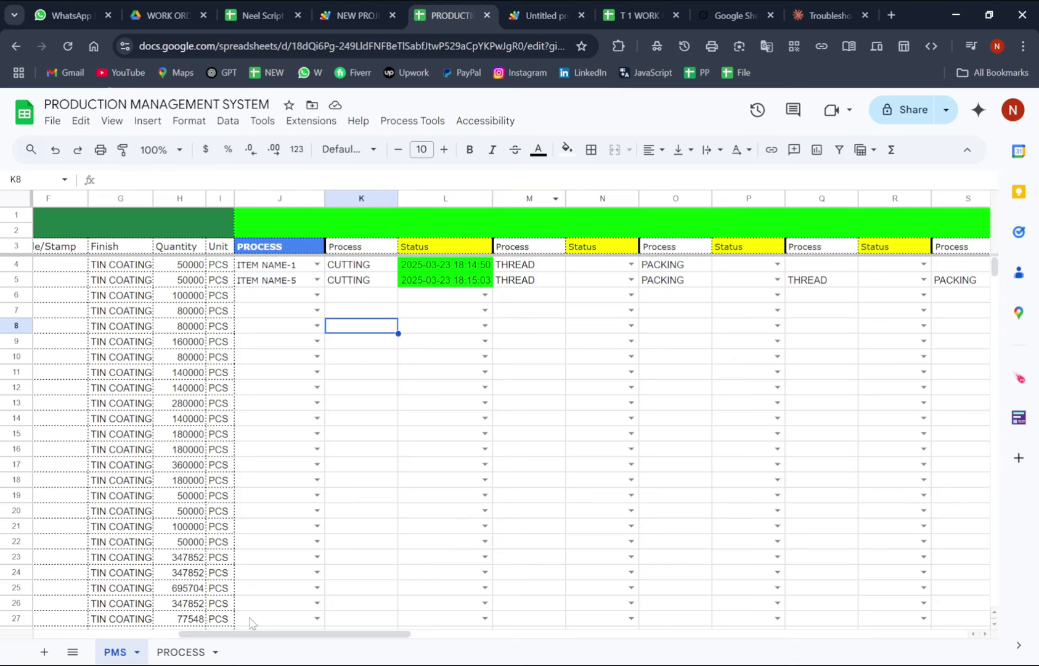
Step: Add the item ITEM NAME-6 in cell A7 of the PROCESS sheet and dismiss the script alerts
{"action": "left_click", "coordinate": [185, 651]}
{"action": "left_click", "coordinate": [86, 315]}
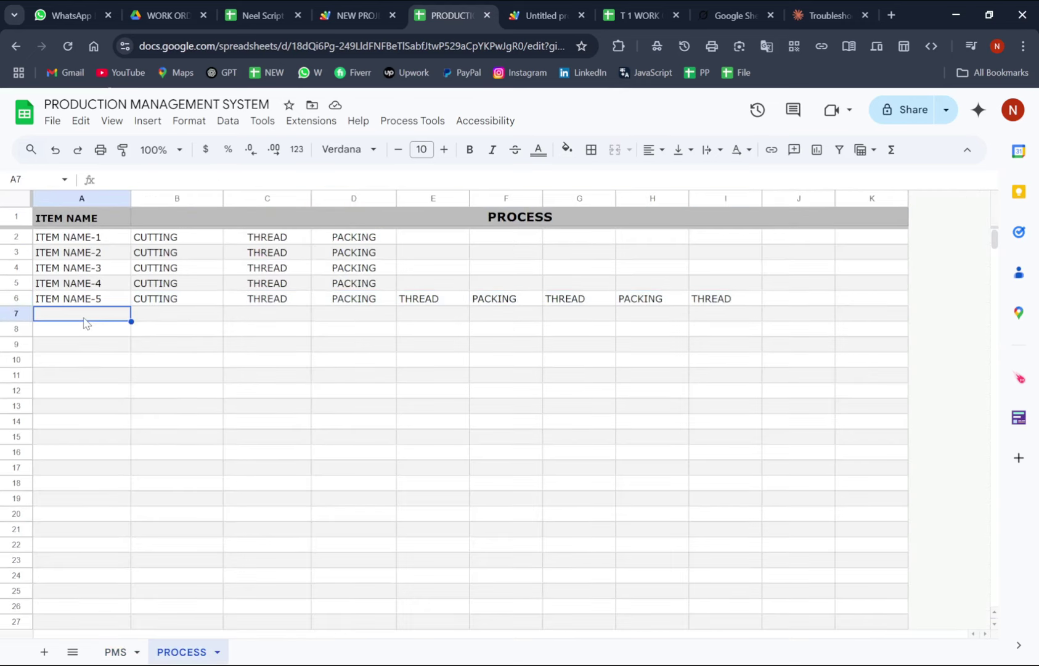
{"action": "type", "text": "ITEM NAME-"}
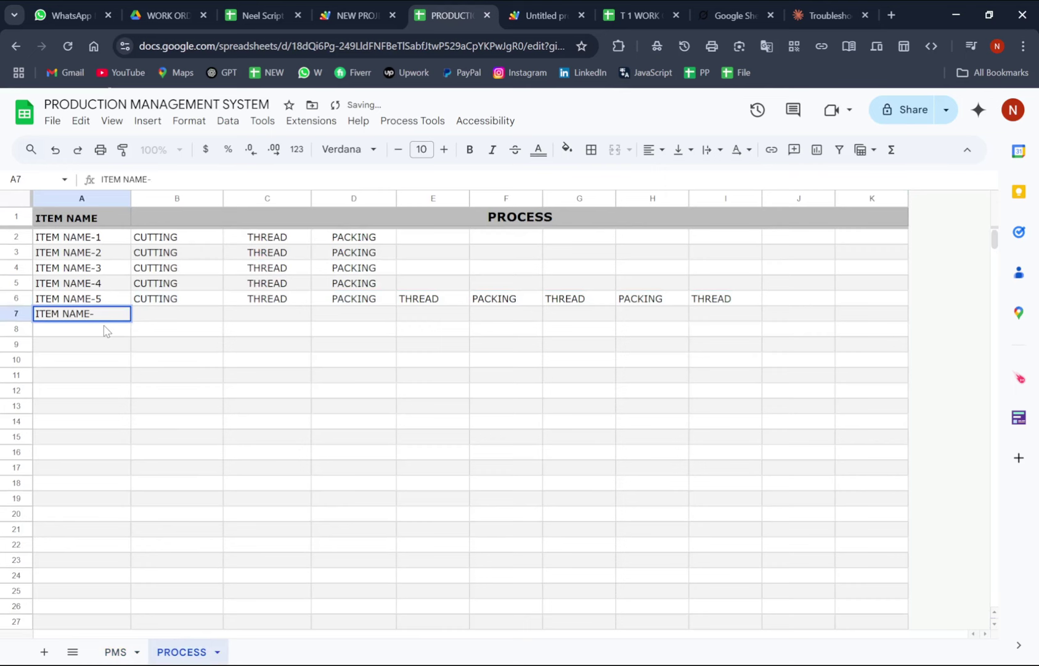
{"action": "type", "text": "6"}
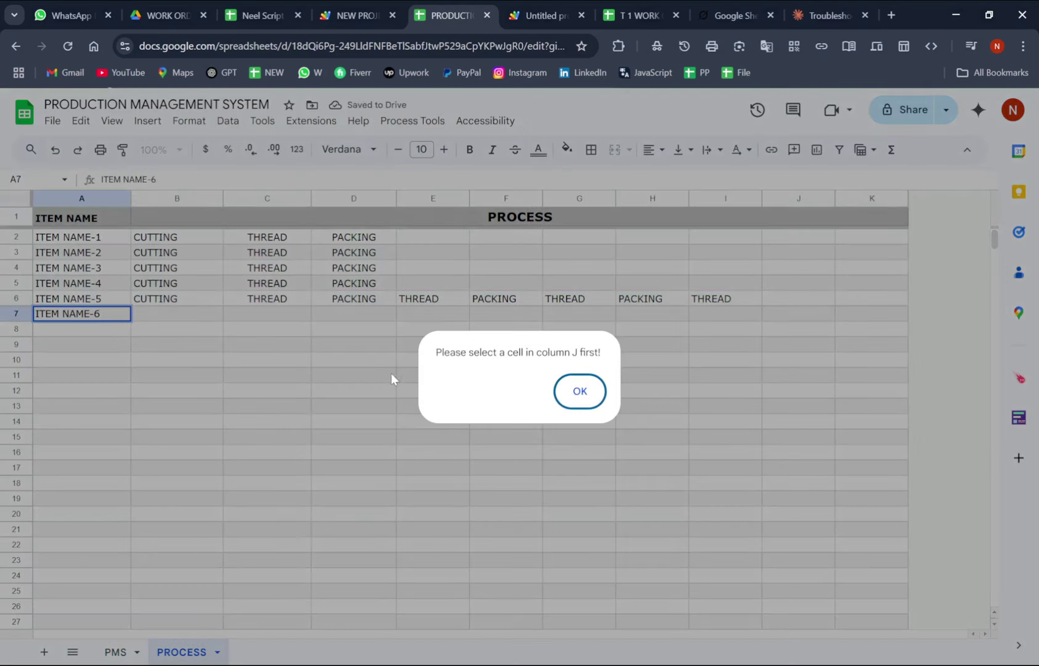
{"action": "left_click", "coordinate": [580, 391]}
{"action": "left_click", "coordinate": [191, 317]}
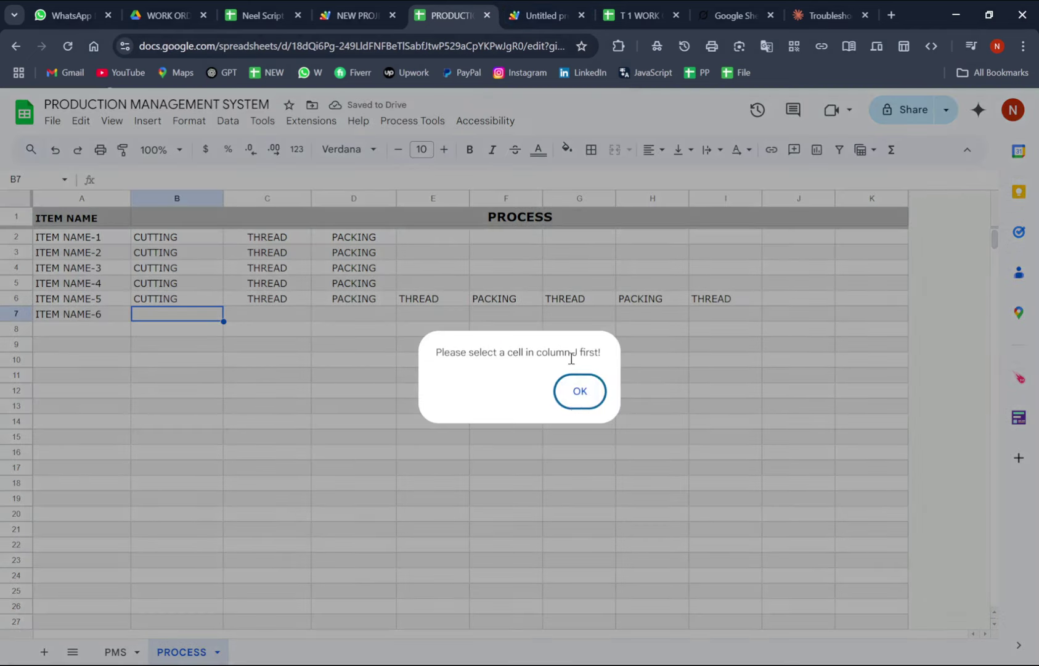
{"action": "left_click", "coordinate": [580, 391]}
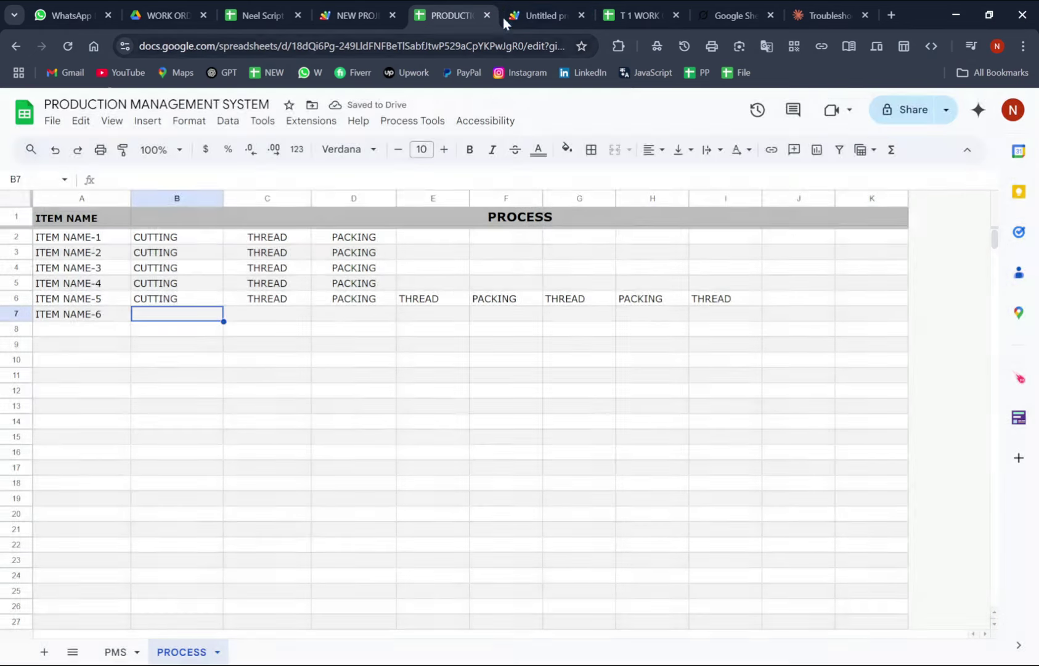
Step: Switch to the Apps Script project and review the PROCESS.gs code down to the updateSelectedProcess function
{"action": "left_click", "coordinate": [512, 18]}
{"action": "left_click", "coordinate": [25, 183]}
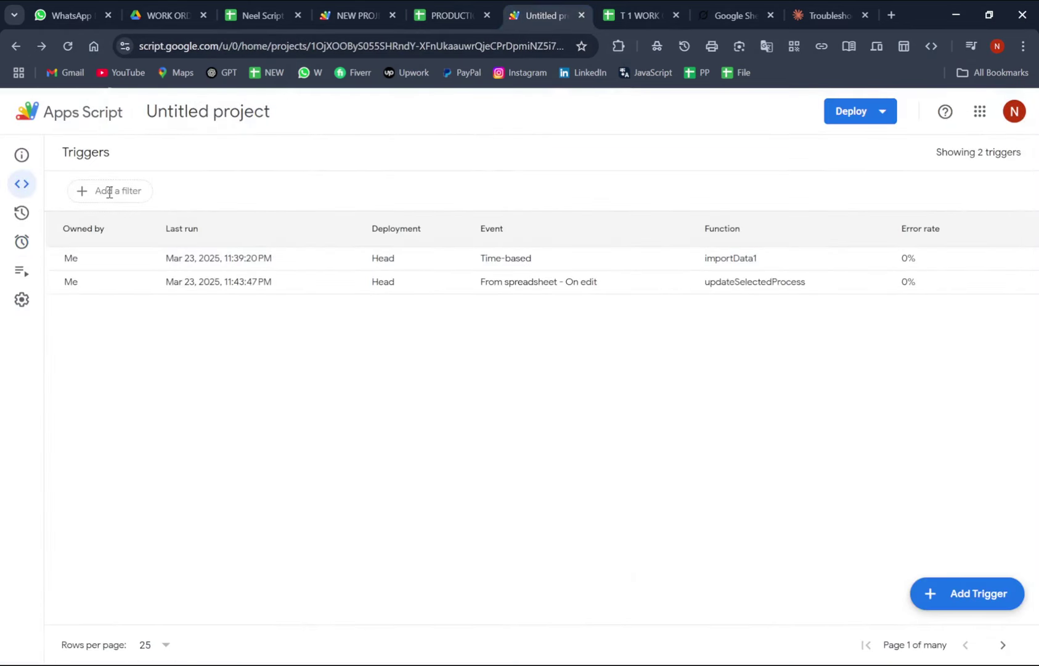
{"action": "left_click", "coordinate": [13, 184]}
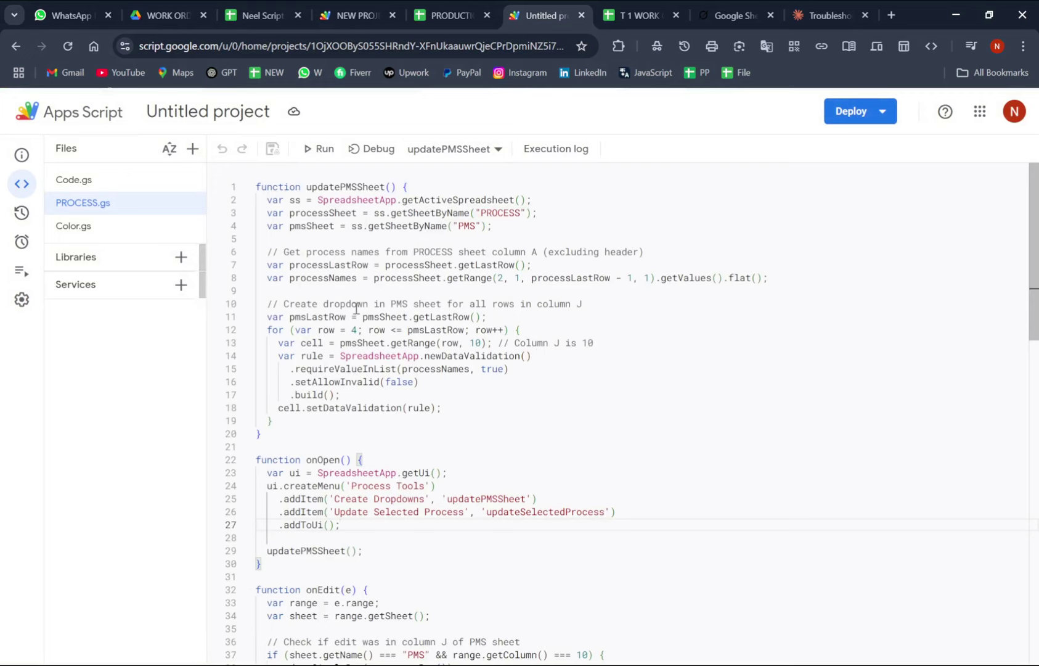
{"action": "scroll", "coordinate": [353, 306], "scroll_direction": "down", "scroll_amount": 3}
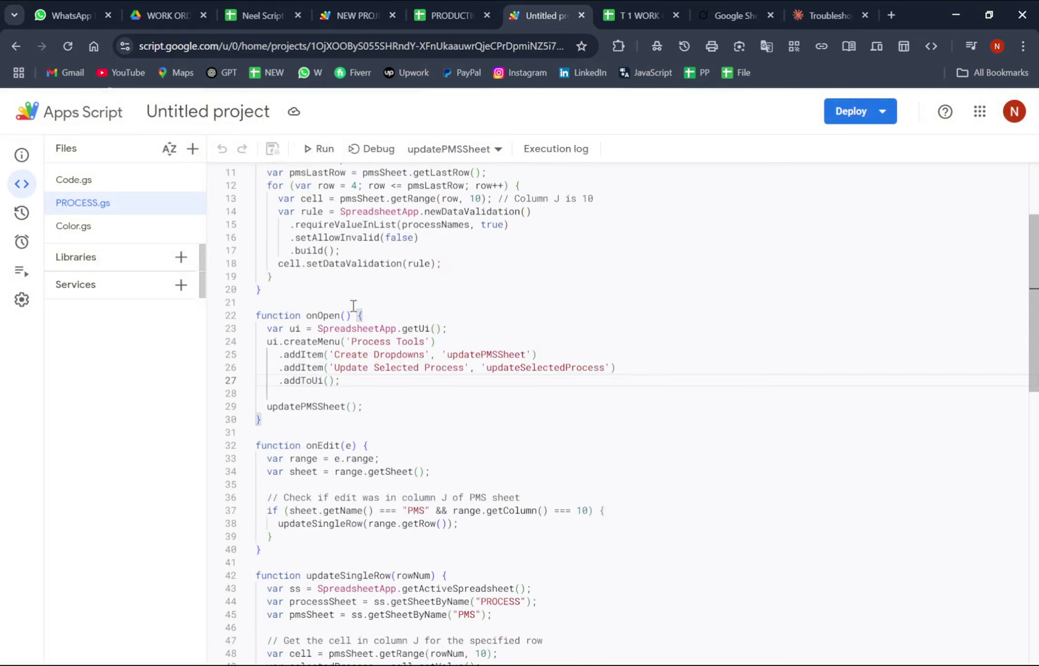
{"action": "scroll", "coordinate": [353, 305], "scroll_direction": "down", "scroll_amount": 3}
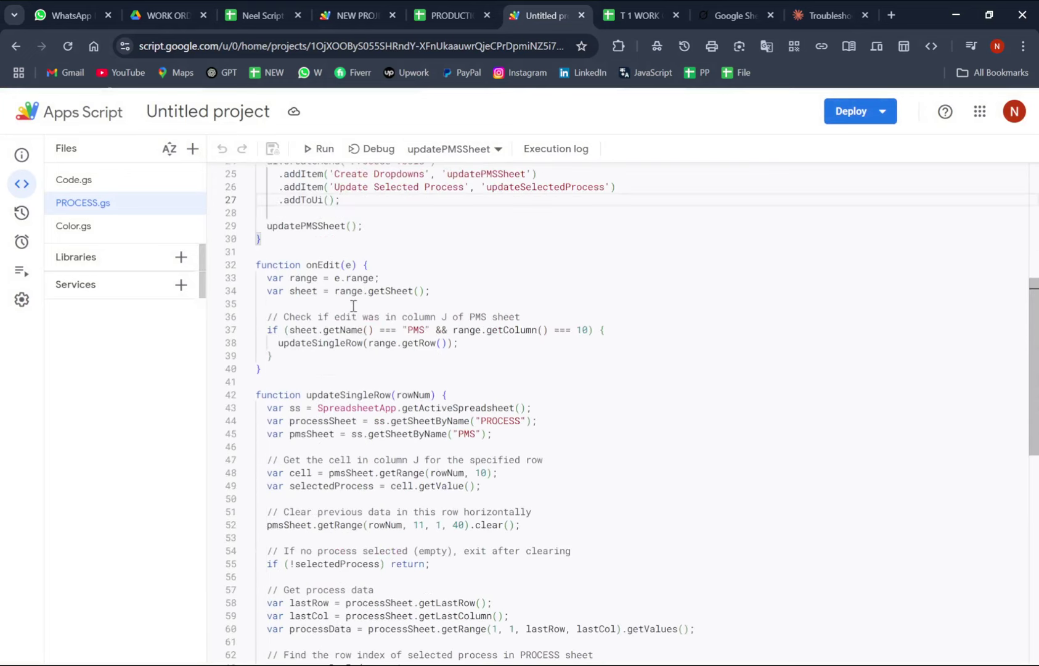
{"action": "scroll", "coordinate": [354, 305], "scroll_direction": "down", "scroll_amount": 10}
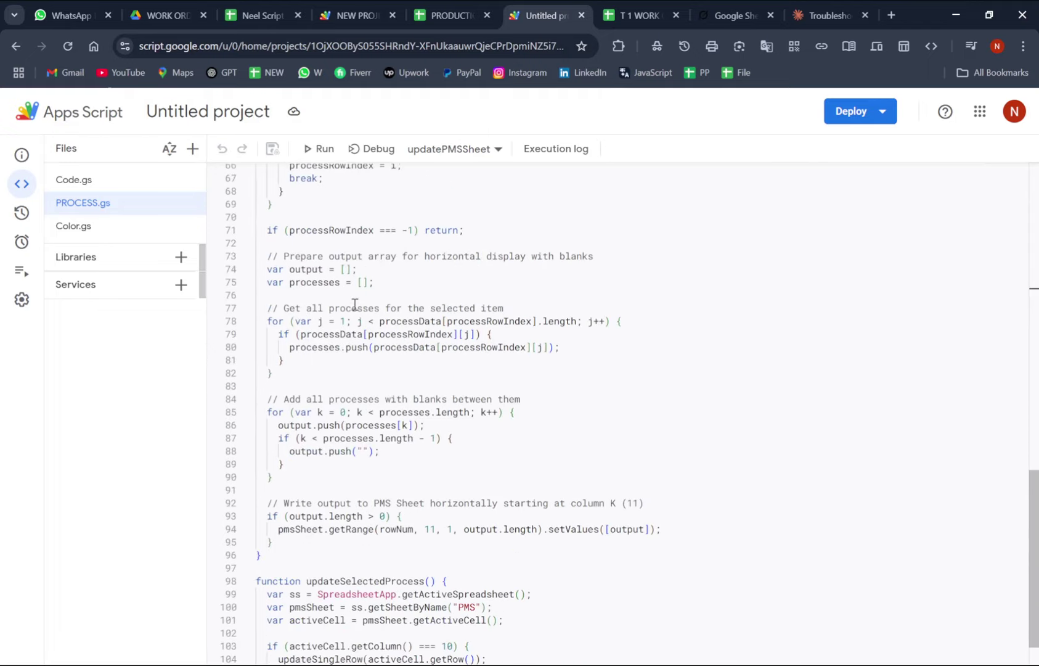
{"action": "scroll", "coordinate": [355, 304], "scroll_direction": "down", "scroll_amount": 1}
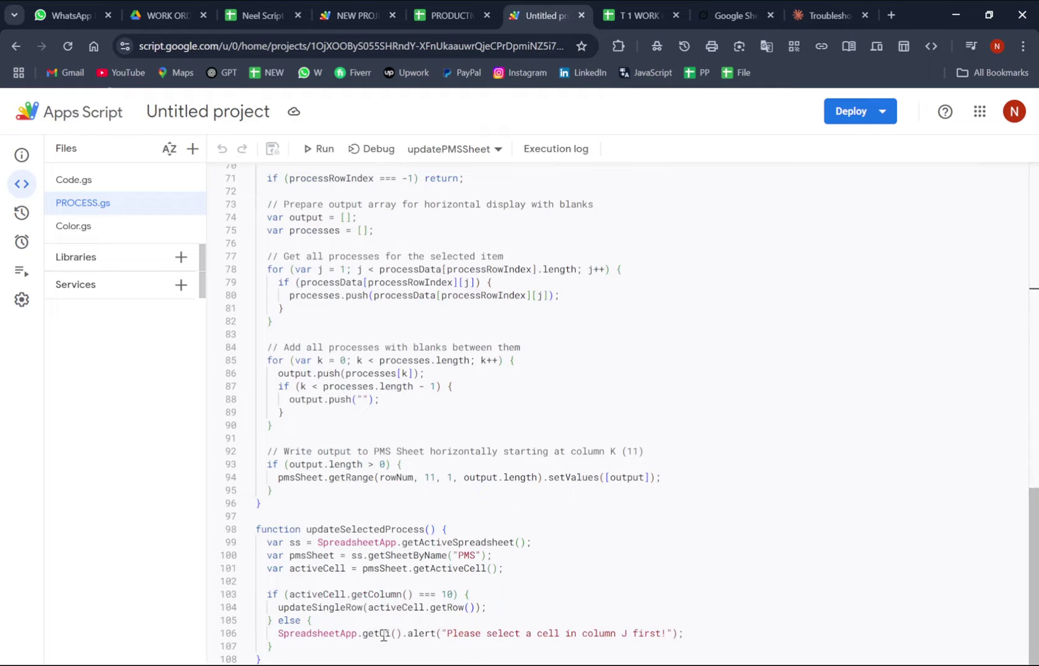
Step: Delete the else branch with the column J alert from the updateSelectedProcess function and save the script
{"action": "left_click_drag", "start_coordinate": [277, 634], "coordinate": [285, 645]}
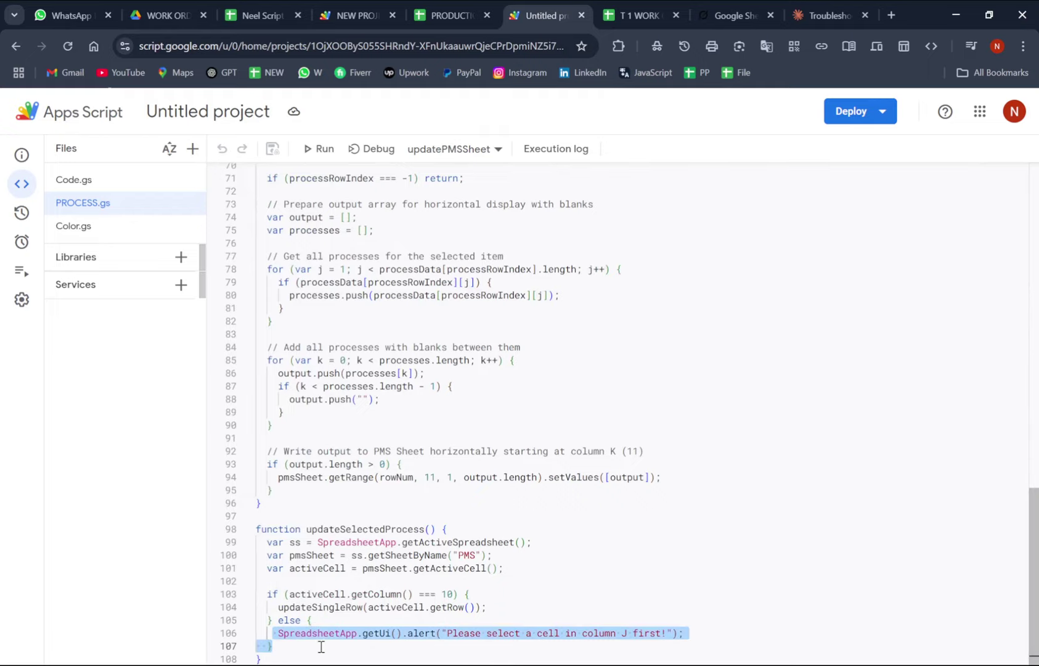
{"action": "key", "text": "BackSpace"}
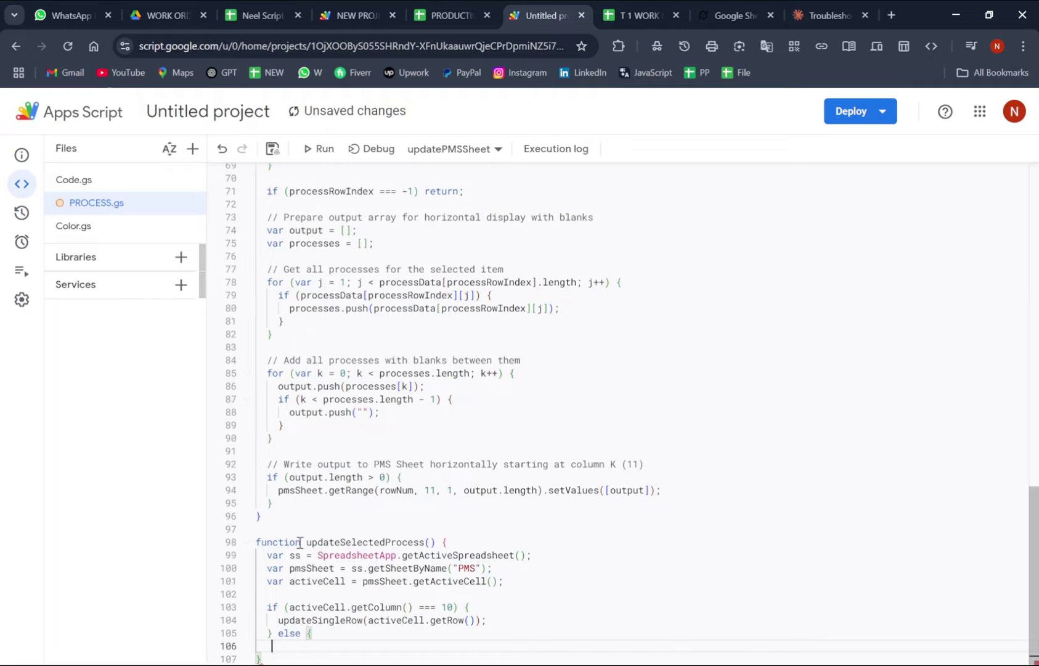
{"action": "key", "text": "Down"}
{"action": "key", "text": "BackSpace"}
{"action": "key", "text": "BackSpace"}
{"action": "key", "text": "BackSpace"}
{"action": "key", "text": "BackSpace"}
{"action": "key", "text": "BackSpace"}
{"action": "key", "text": "BackSpace"}
{"action": "key", "text": "BackSpace"}
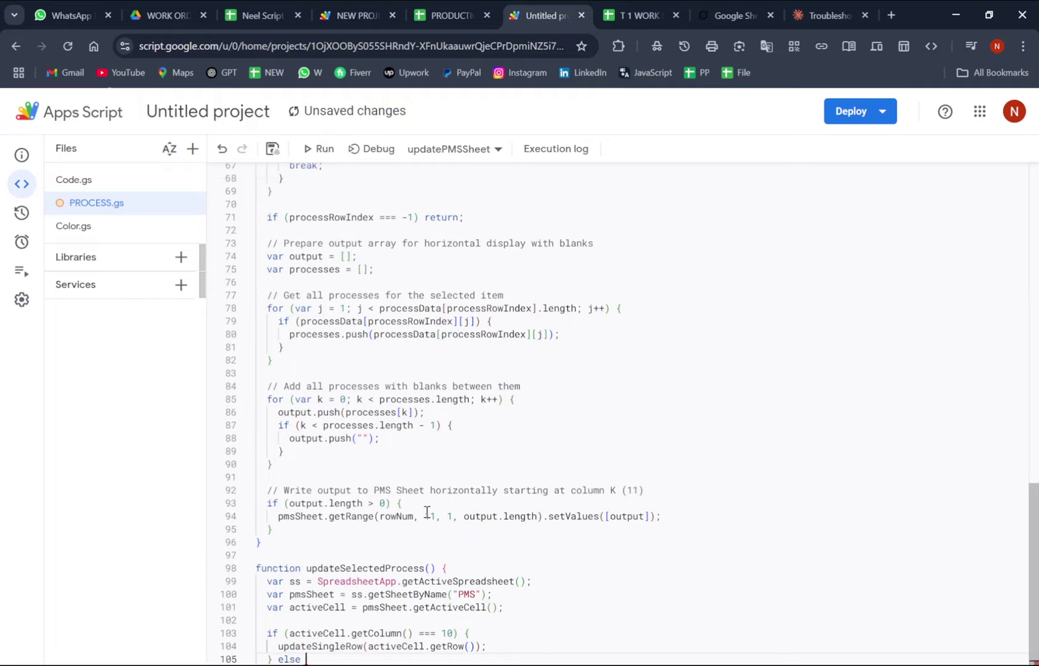
{"action": "key", "text": "BackSpace"}
{"action": "key", "text": "BackSpace"}
{"action": "left_click", "coordinate": [272, 149]}
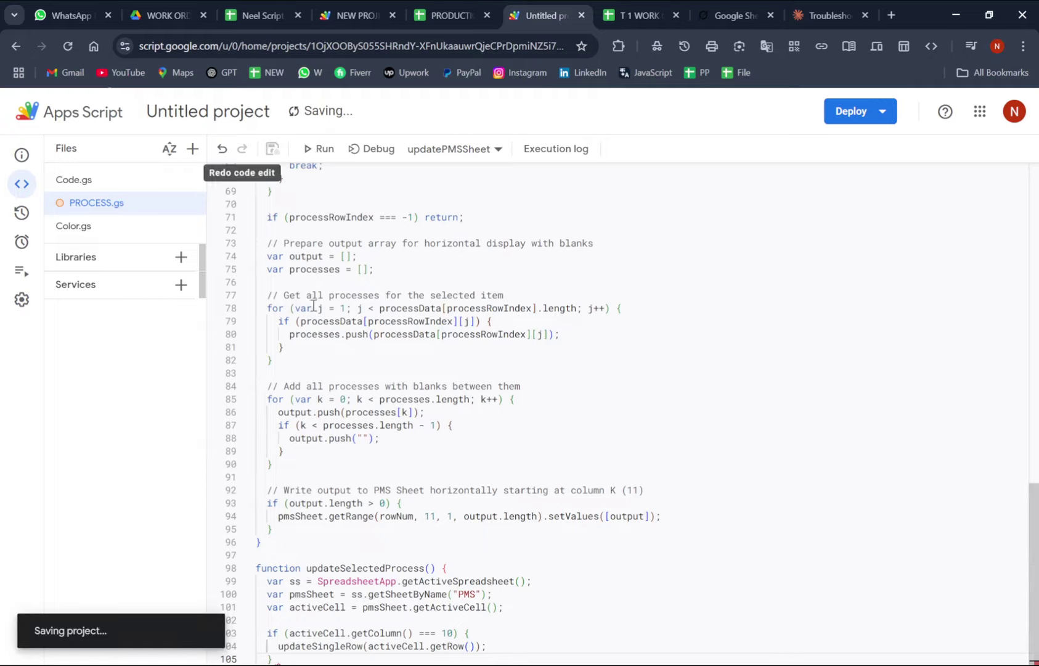
Step: Add the missing closing brace at the end of the updateSelectedProcess function and save the script again
{"action": "left_click", "coordinate": [390, 628]}
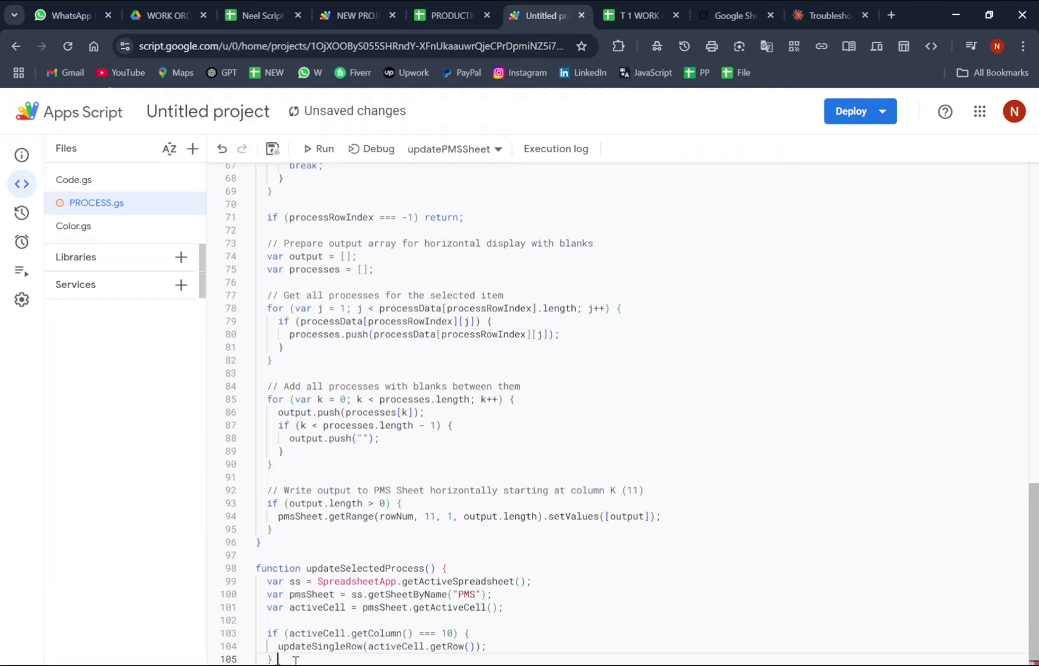
{"action": "type", "text": "}"}
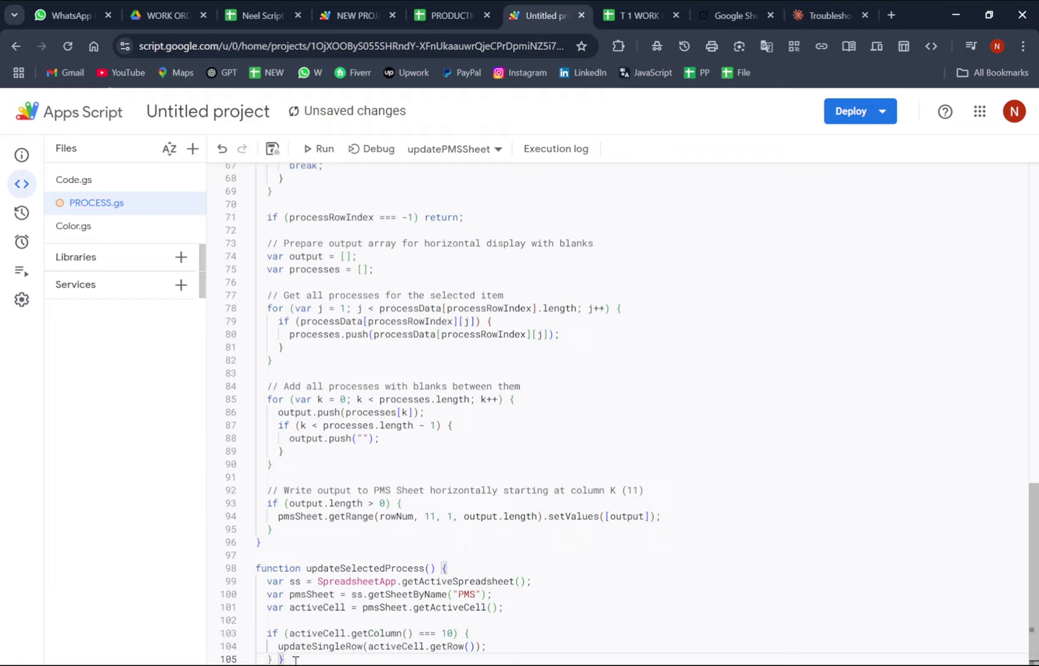
{"action": "left_click", "coordinate": [275, 152]}
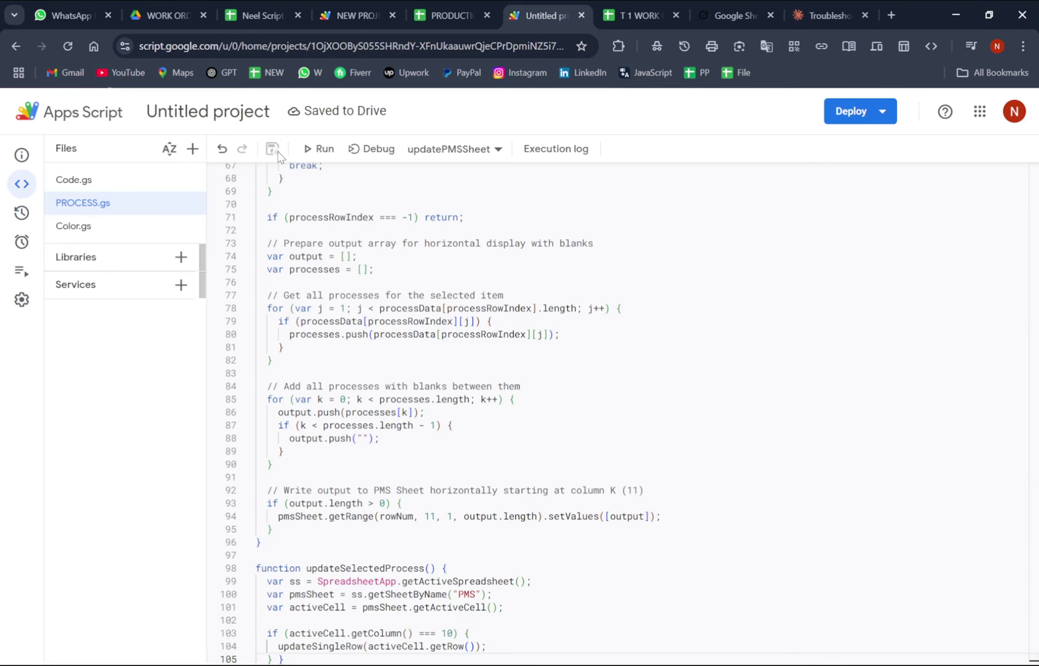
Step: Return to the PROCESS sheet and enter PURCHASE, CUTTING and THREAD in cells B7, C7 and D7 for ITEM NAME-6
{"action": "left_click", "coordinate": [436, 15]}
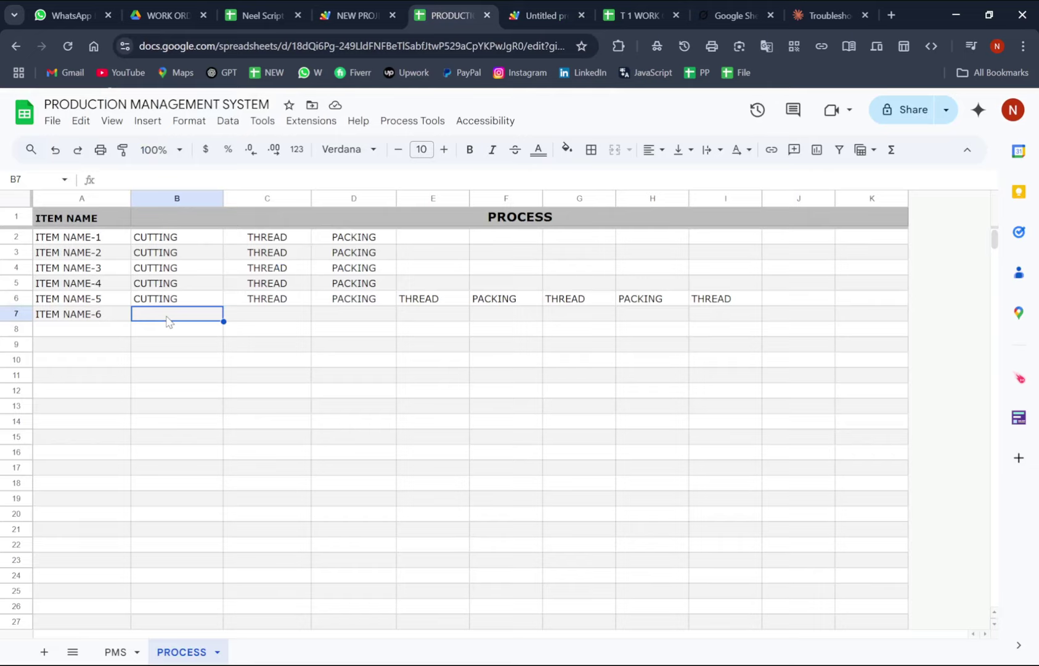
{"action": "left_click", "coordinate": [277, 364]}
{"action": "left_click", "coordinate": [199, 310]}
{"action": "double_click", "coordinate": [198, 310]}
{"action": "type", "text": "PURCHASE"}
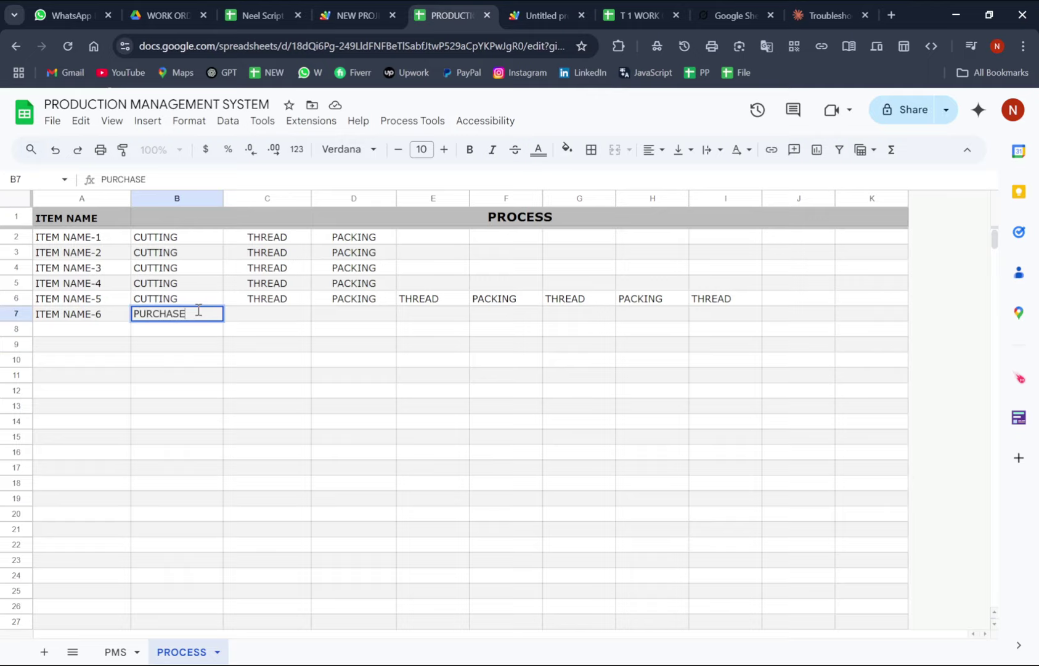
{"action": "left_click", "coordinate": [272, 305]}
{"action": "left_click", "coordinate": [273, 313]}
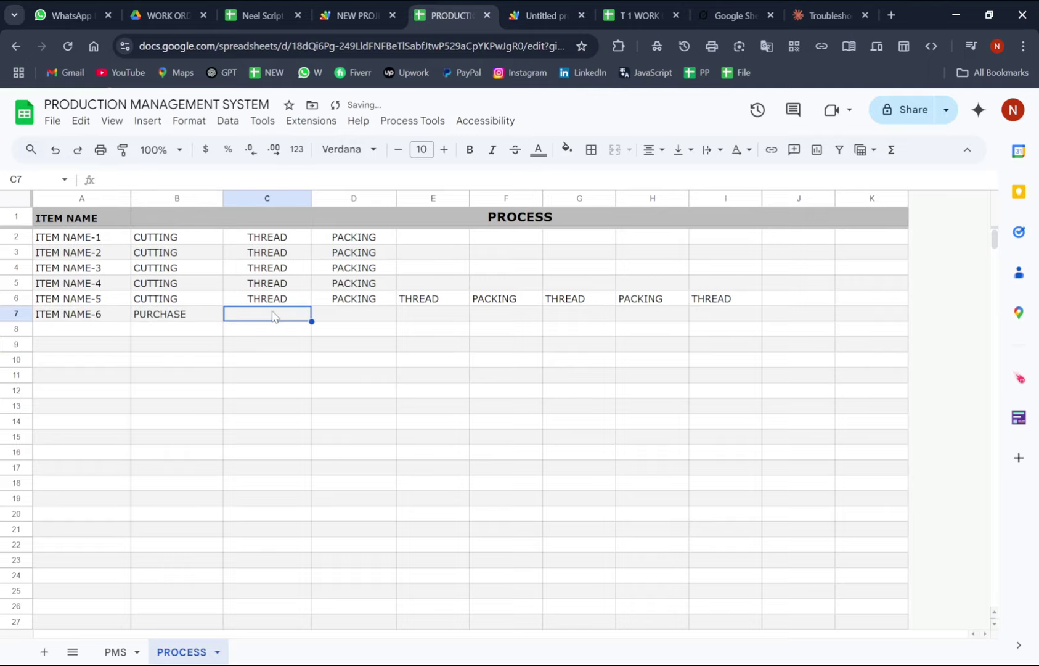
{"action": "type", "text": "CUTTING"}
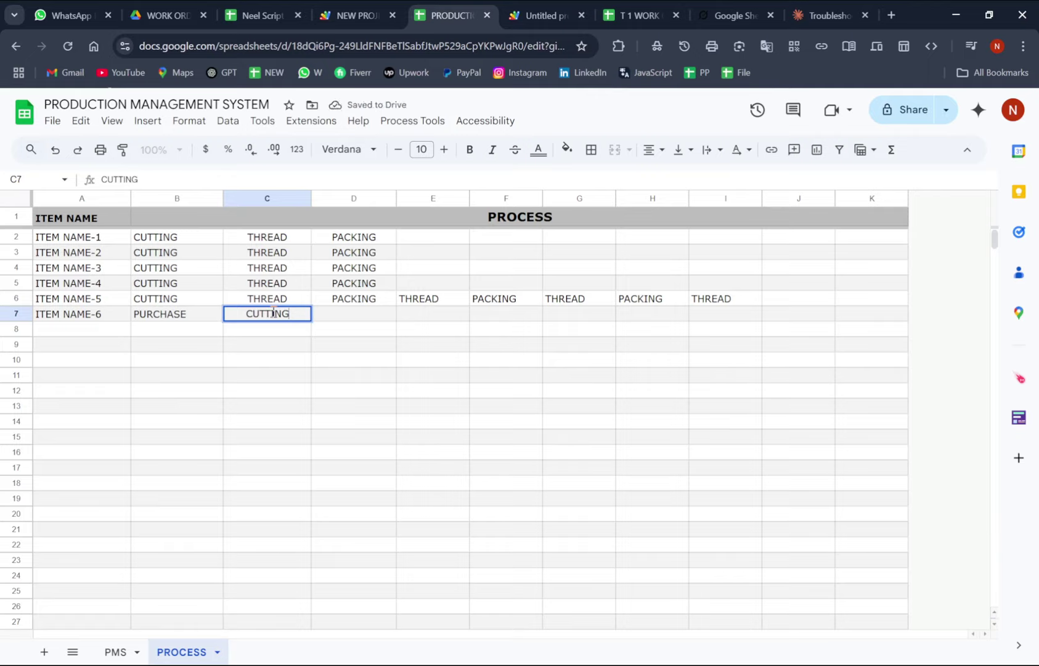
{"action": "key", "text": "Tab"}
{"action": "type", "text": "THREAD"}
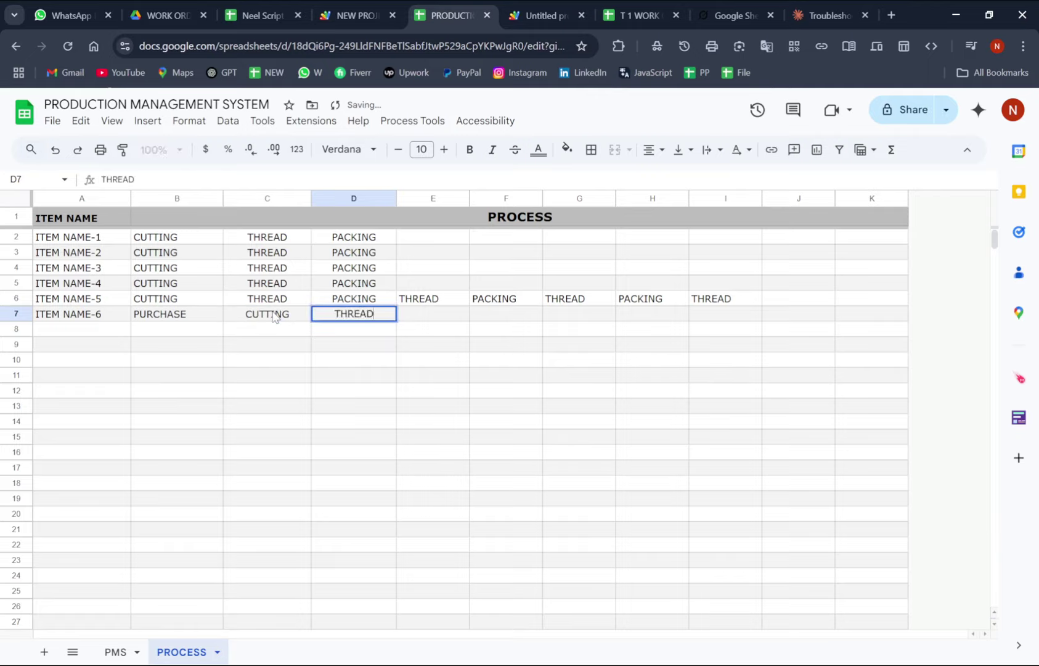
Step: Enter ZINK as the next process of ITEM NAME-6 in cell E7
{"action": "key", "text": "Tab"}
{"action": "type", "text": "ZIN"}
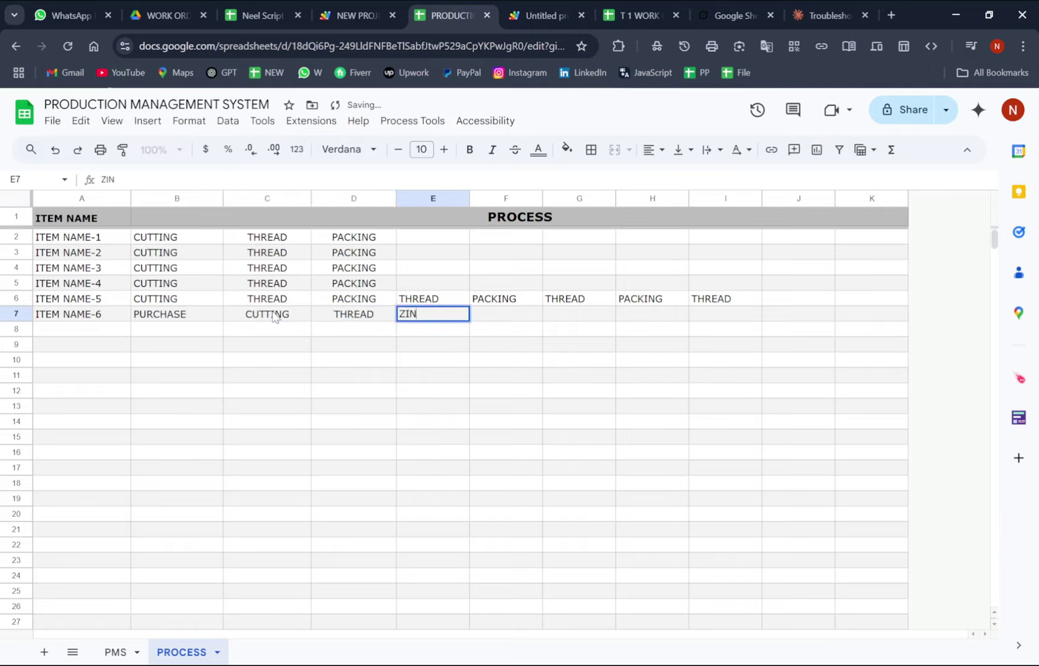
{"action": "key", "text": "Tab"}
{"action": "type", "text": "P"}
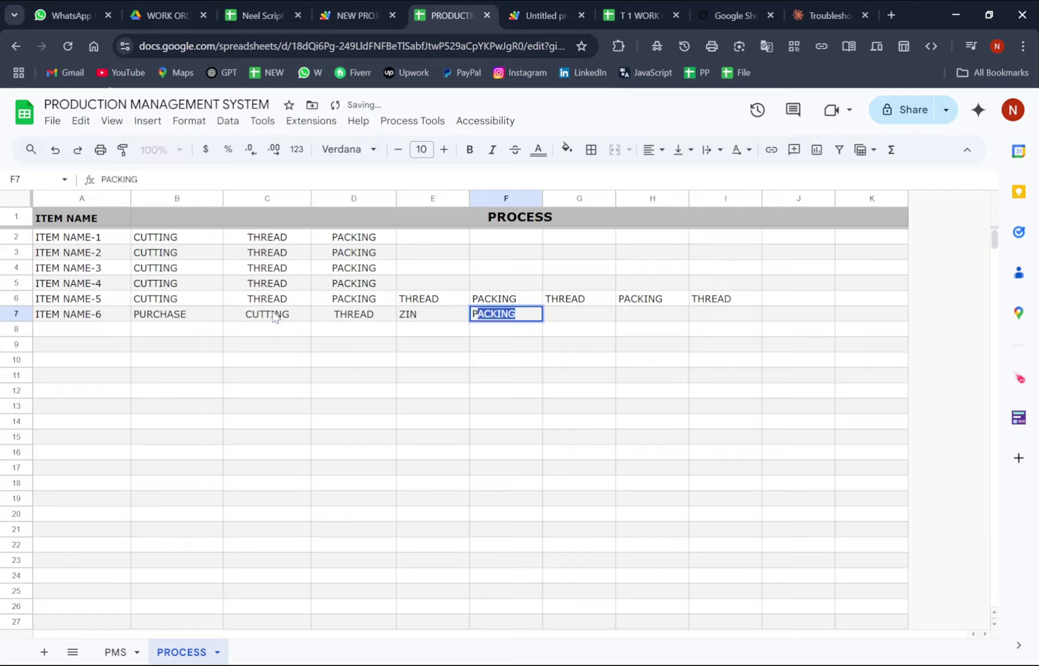
{"action": "key", "text": "Left"}
{"action": "key", "text": "F2"}
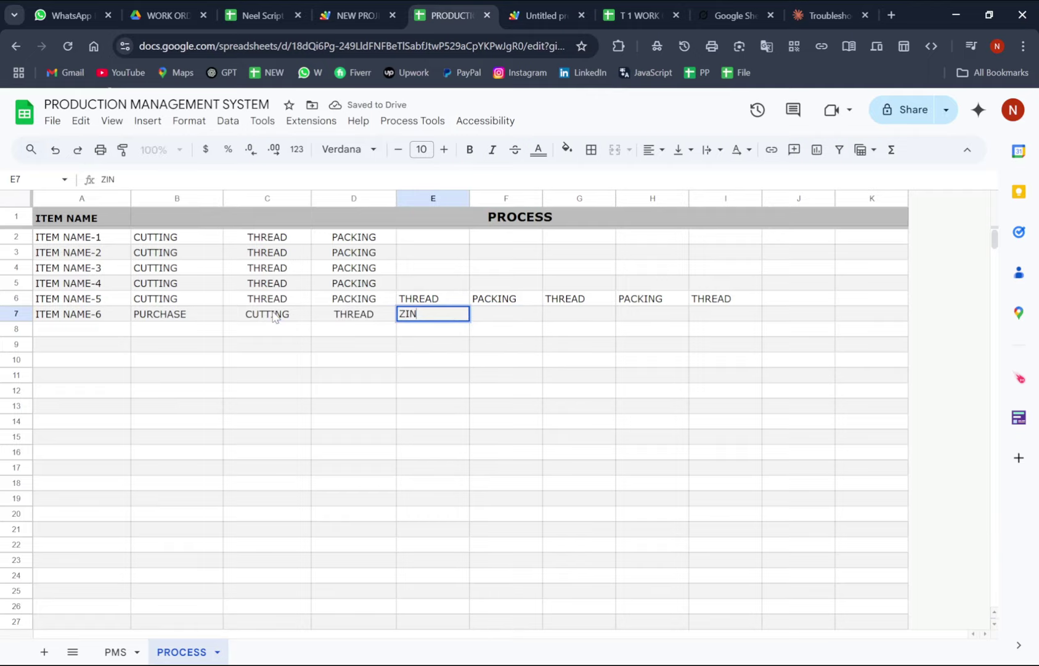
{"action": "type", "text": "K"}
{"action": "key", "text": "Return"}
{"action": "key", "text": "Up"}
Step: Enter PACKING in F7 and DISPATCH in G7, and look over the completed ITEM NAME-6 row
{"action": "key", "text": "Right"}
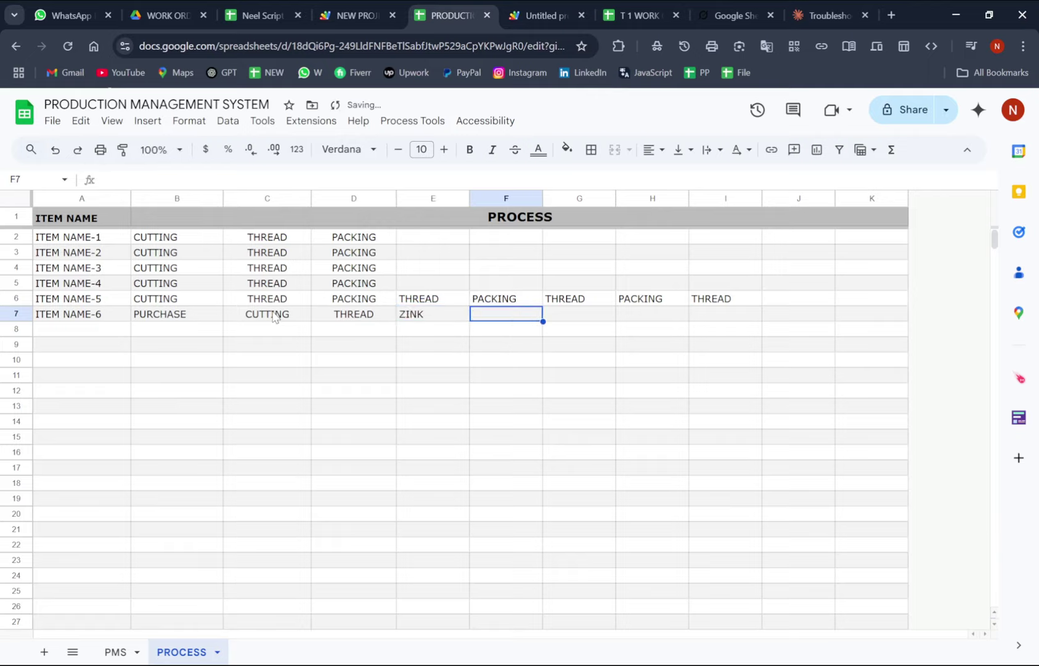
{"action": "type", "text": "PACK"}
{"action": "key", "text": "Tab"}
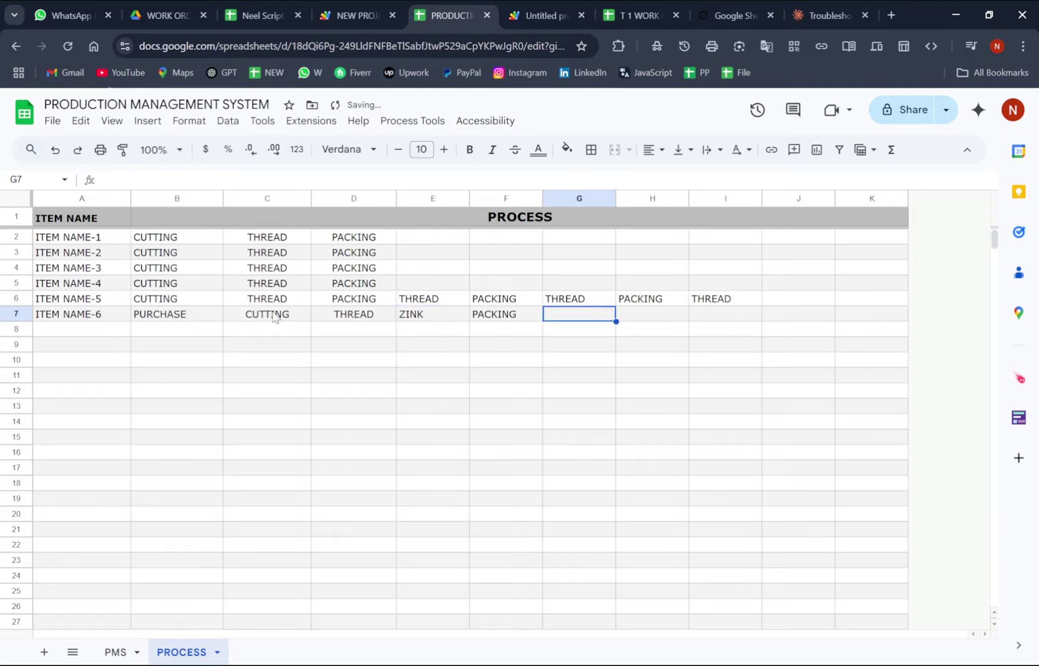
{"action": "type", "text": "DISPATCH"}
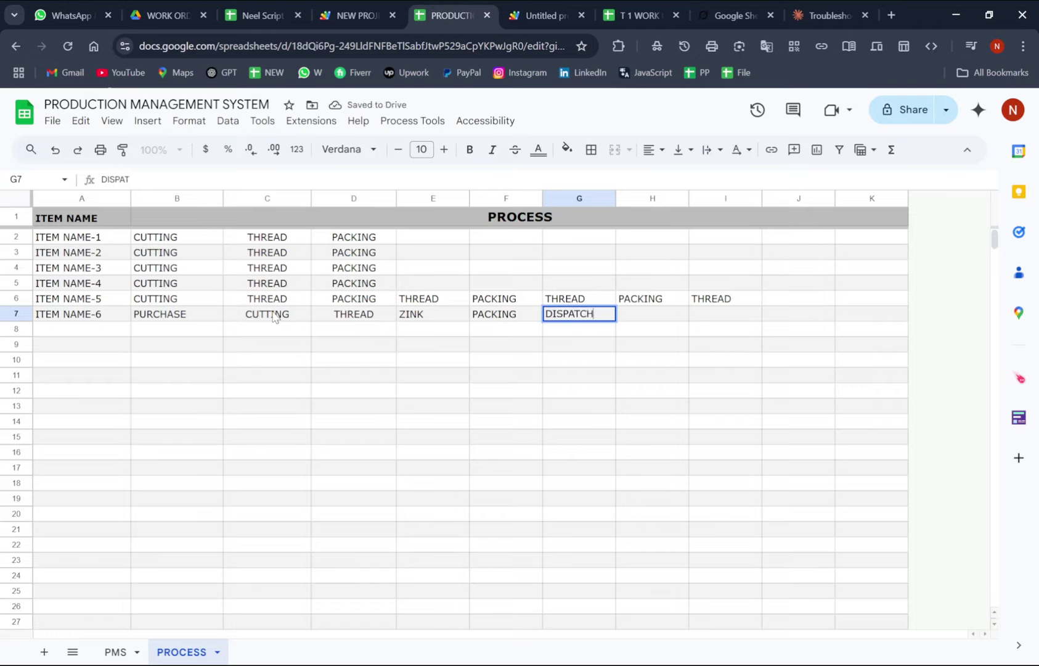
{"action": "key", "text": "Return"}
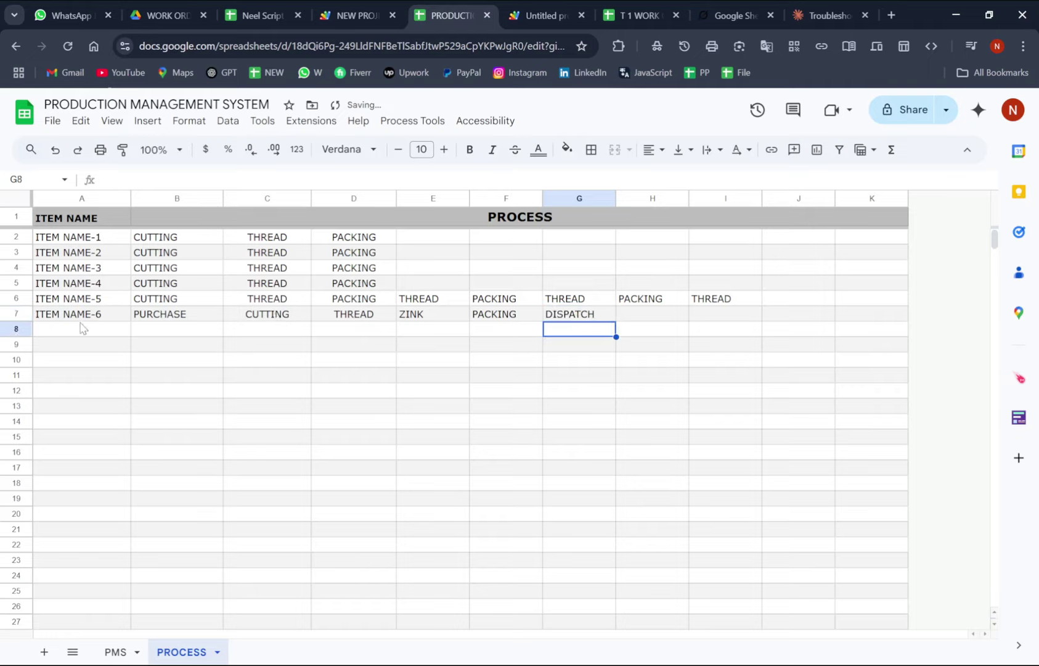
{"action": "left_click_drag", "start_coordinate": [80, 319], "coordinate": [559, 320]}
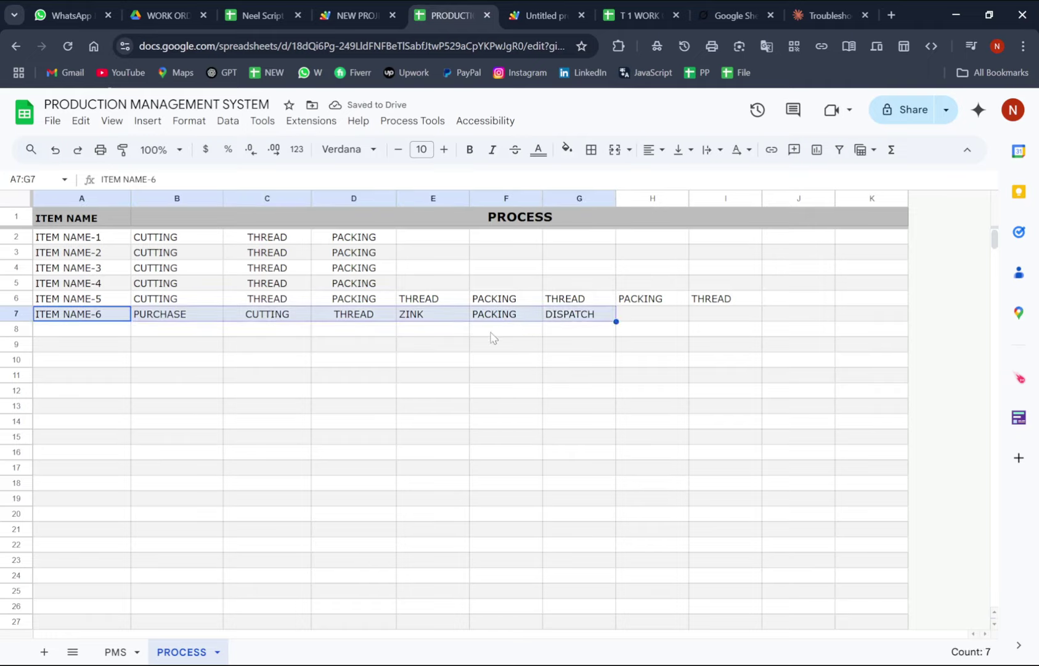
{"action": "left_click", "coordinate": [281, 377]}
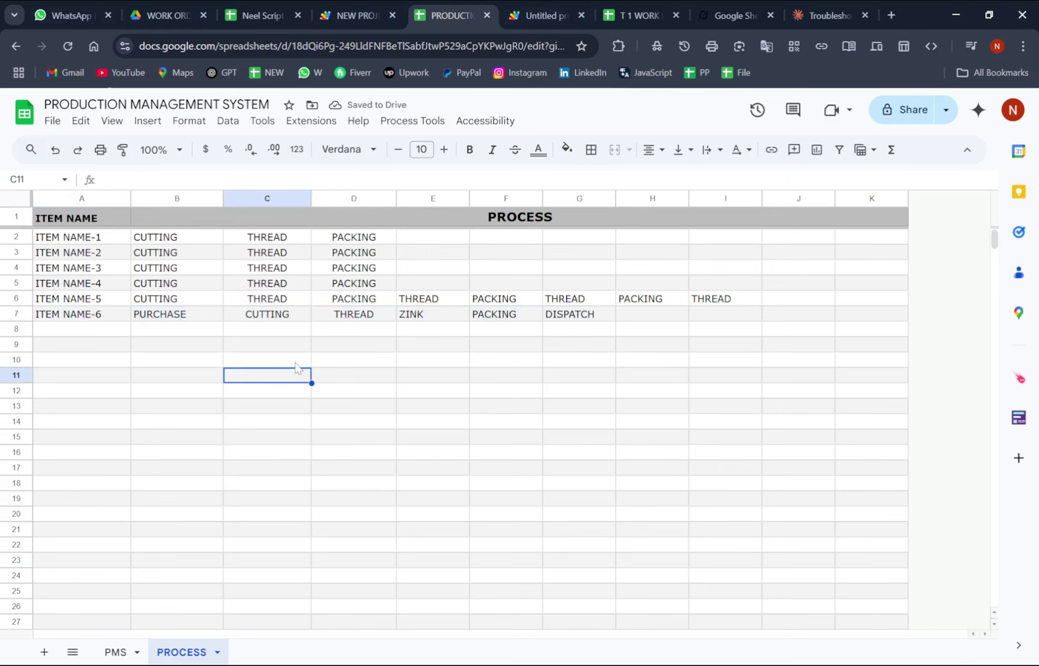
Step: Check the item options offered by the PROCESS dropdown in cell J6 of the PMS sheet
{"action": "left_click", "coordinate": [115, 651]}
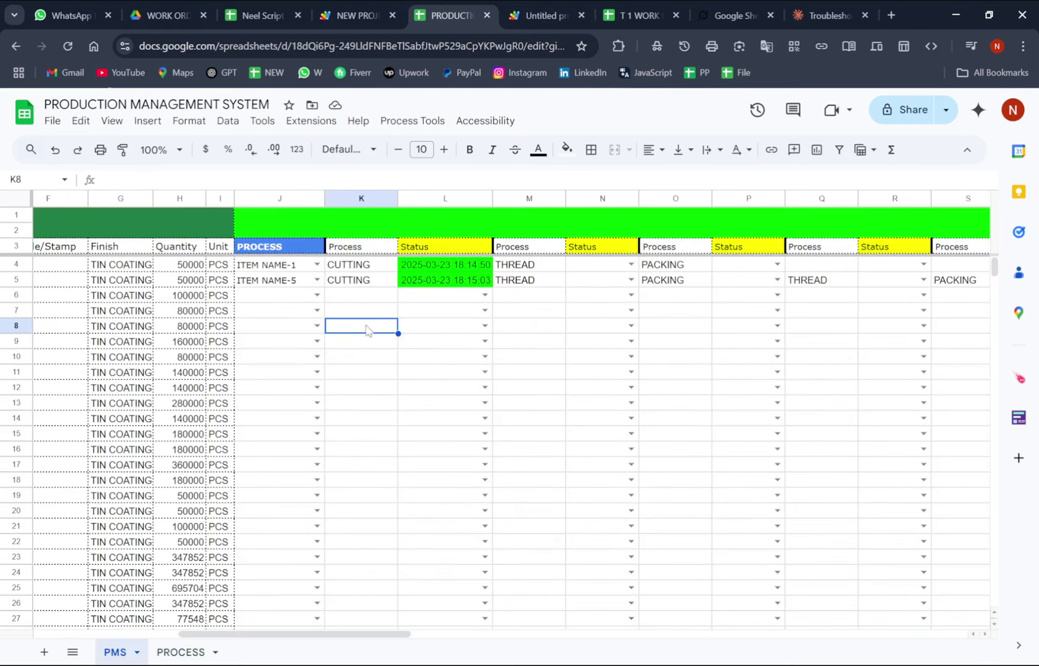
{"action": "left_click", "coordinate": [317, 294]}
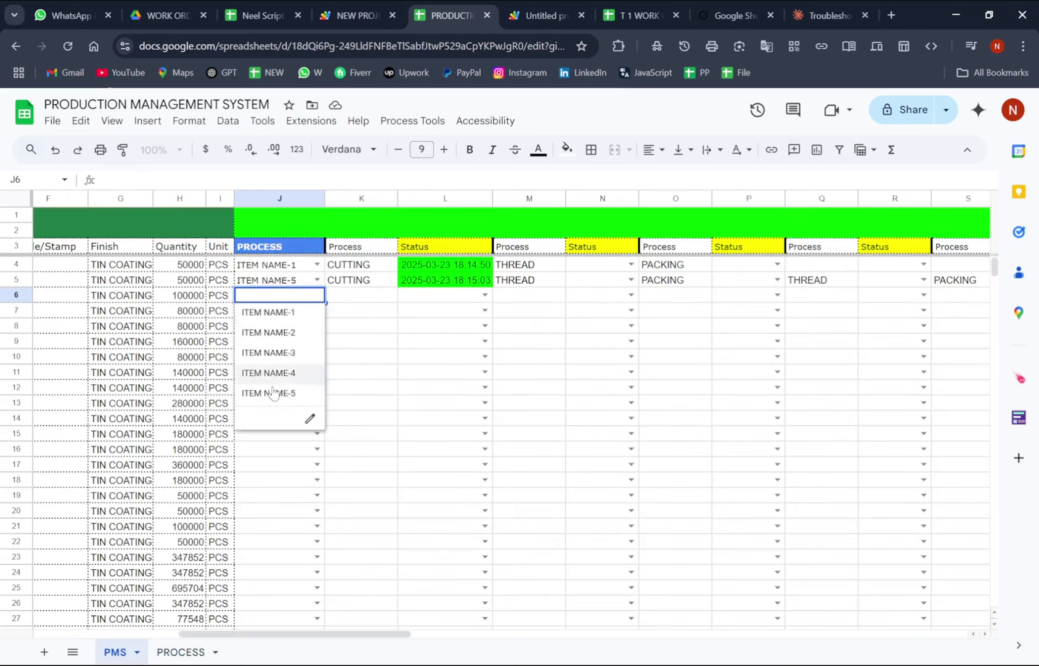
{"action": "left_click", "coordinate": [356, 386]}
Step: Open the validation rule of the PROCESS dropdown in PMS cell J4 and change its criteria to Dropdown (from a range)
{"action": "left_click", "coordinate": [316, 264]}
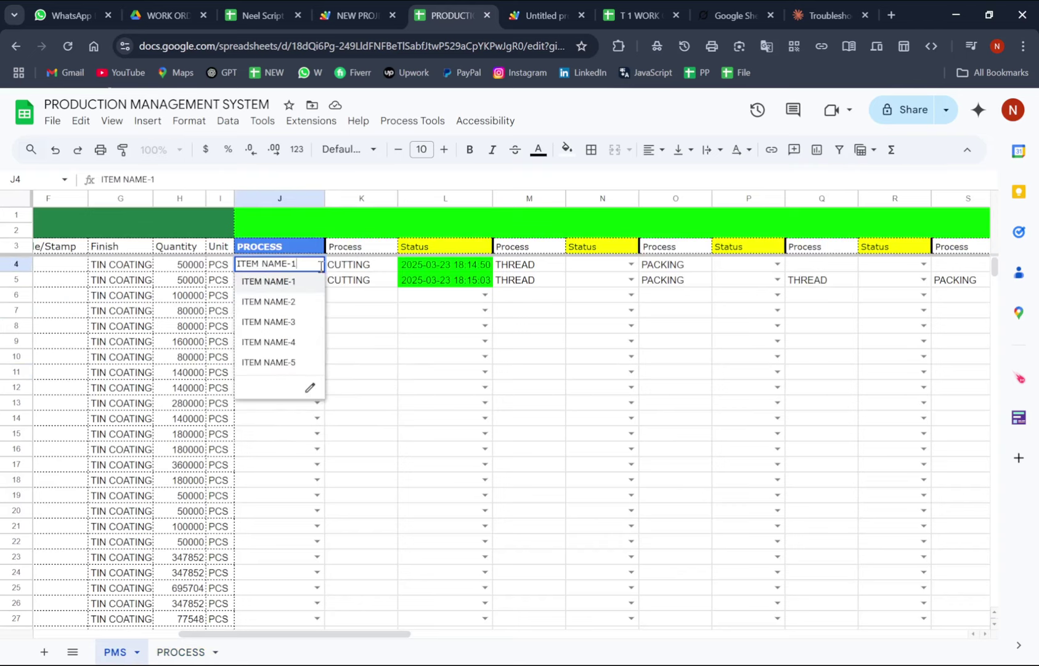
{"action": "left_click", "coordinate": [309, 390]}
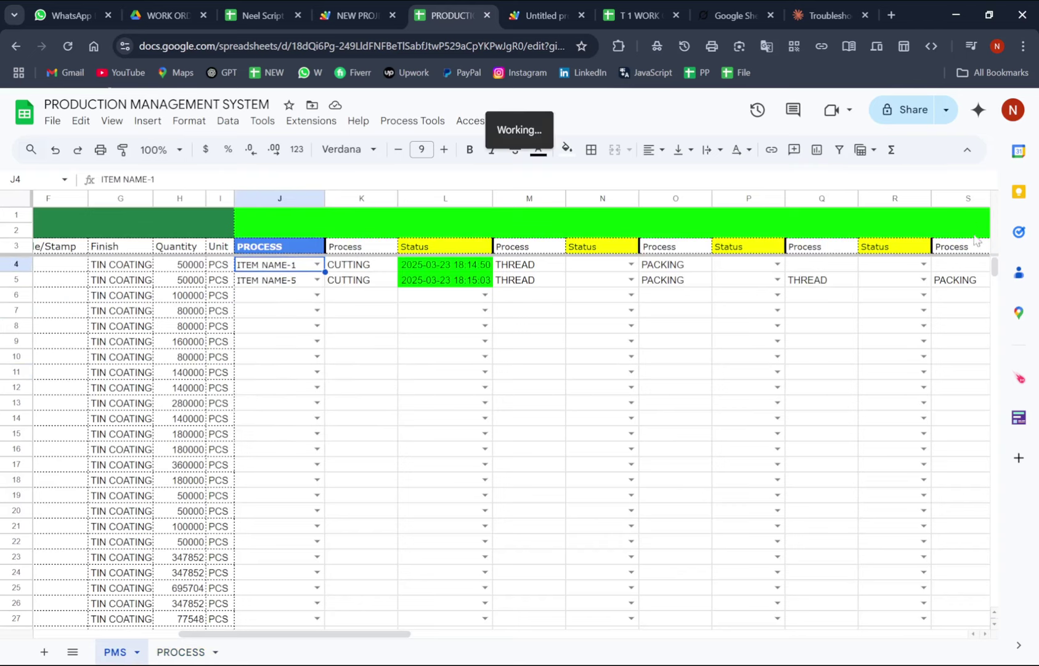
{"action": "left_click", "coordinate": [825, 217]}
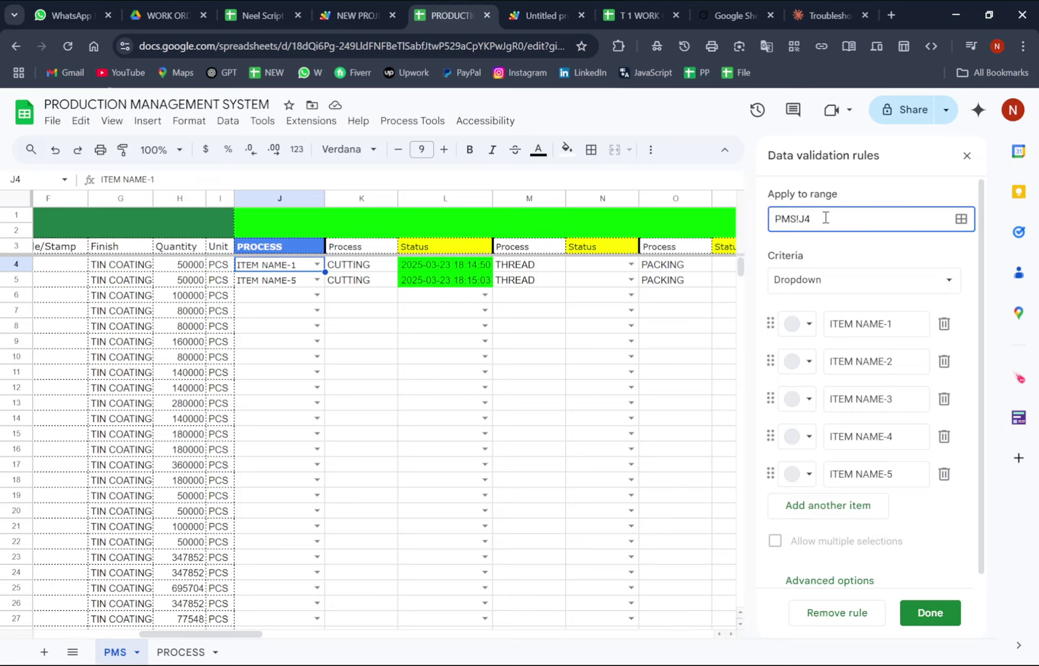
{"action": "scroll", "coordinate": [869, 301], "scroll_direction": "down", "scroll_amount": 1}
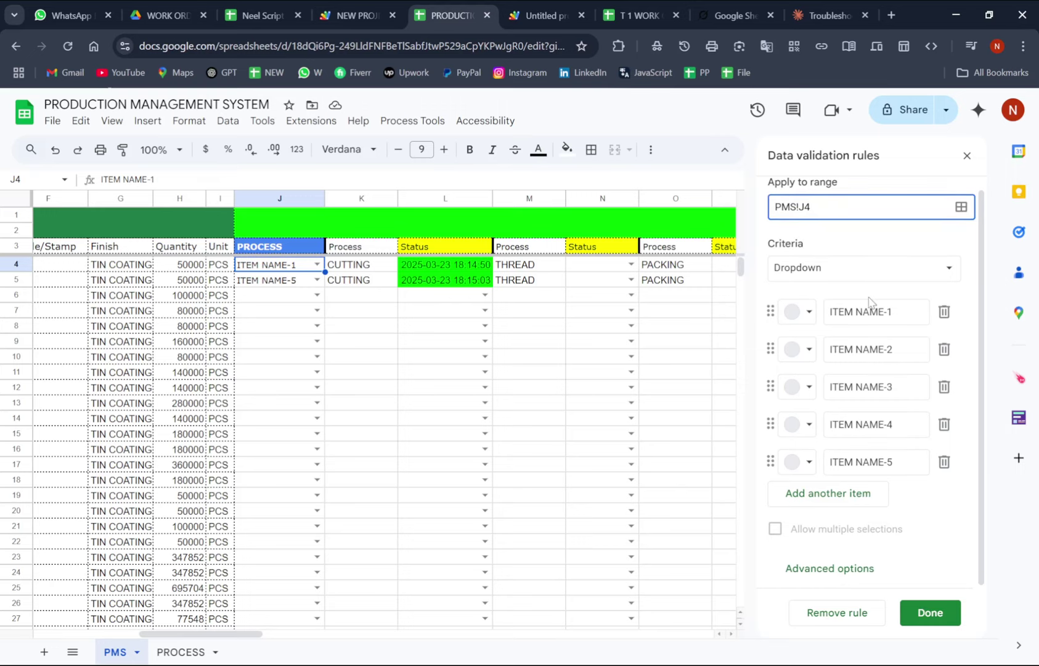
{"action": "left_click", "coordinate": [831, 269]}
{"action": "left_click", "coordinate": [846, 297]}
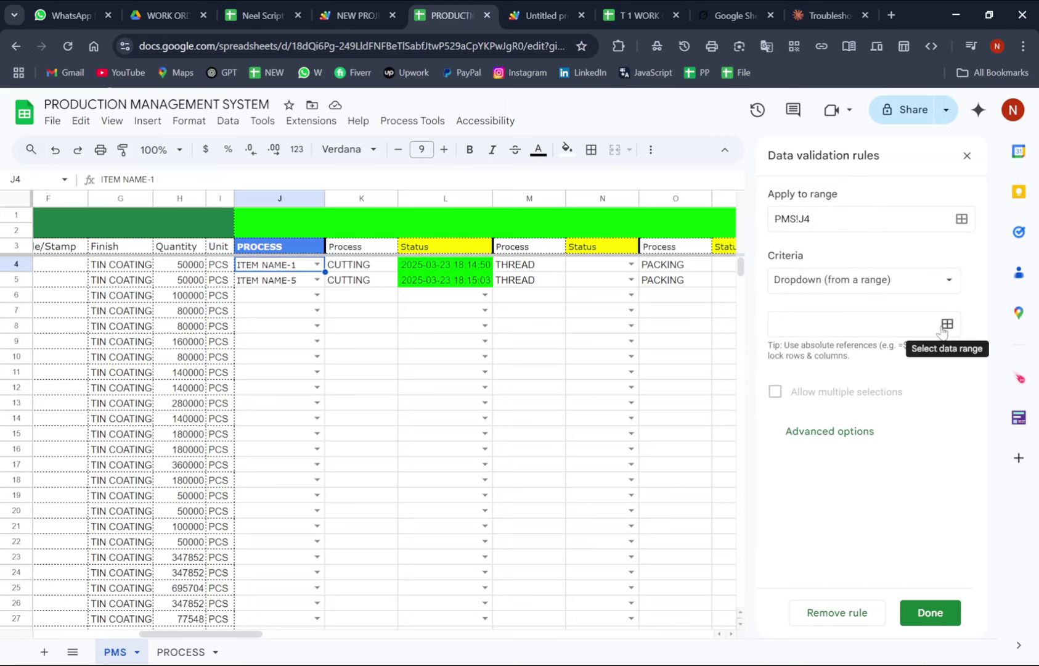
Step: Set the dropdown's source range to PROCESS!A2:A and apply the rule to all matching dropdowns
{"action": "left_click", "coordinate": [946, 324]}
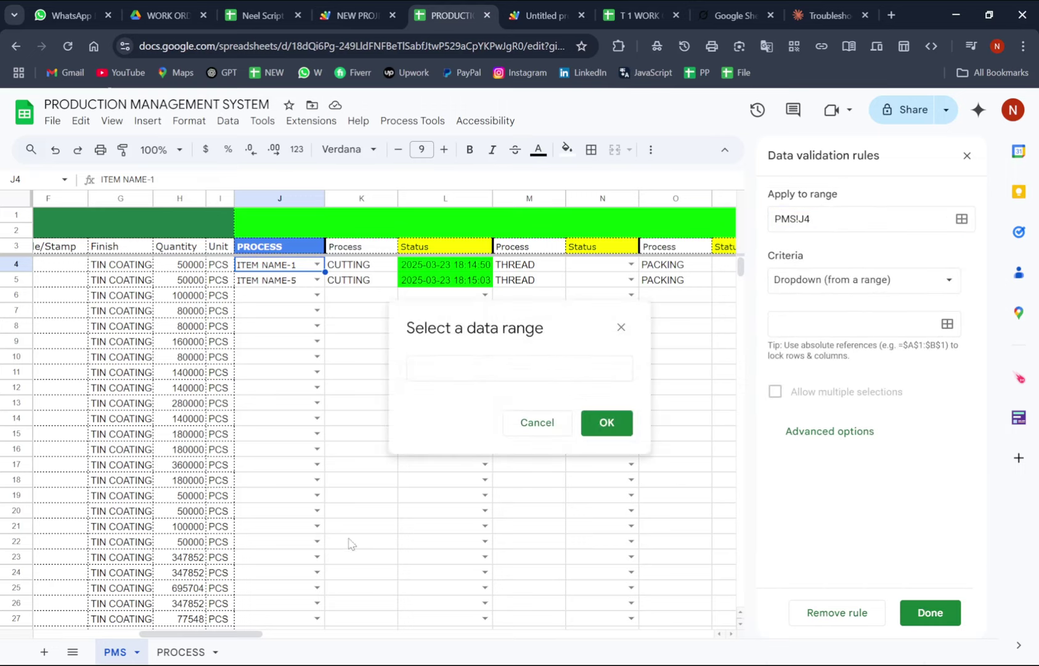
{"action": "left_click", "coordinate": [192, 651]}
{"action": "left_click_drag", "start_coordinate": [101, 237], "coordinate": [92, 314]}
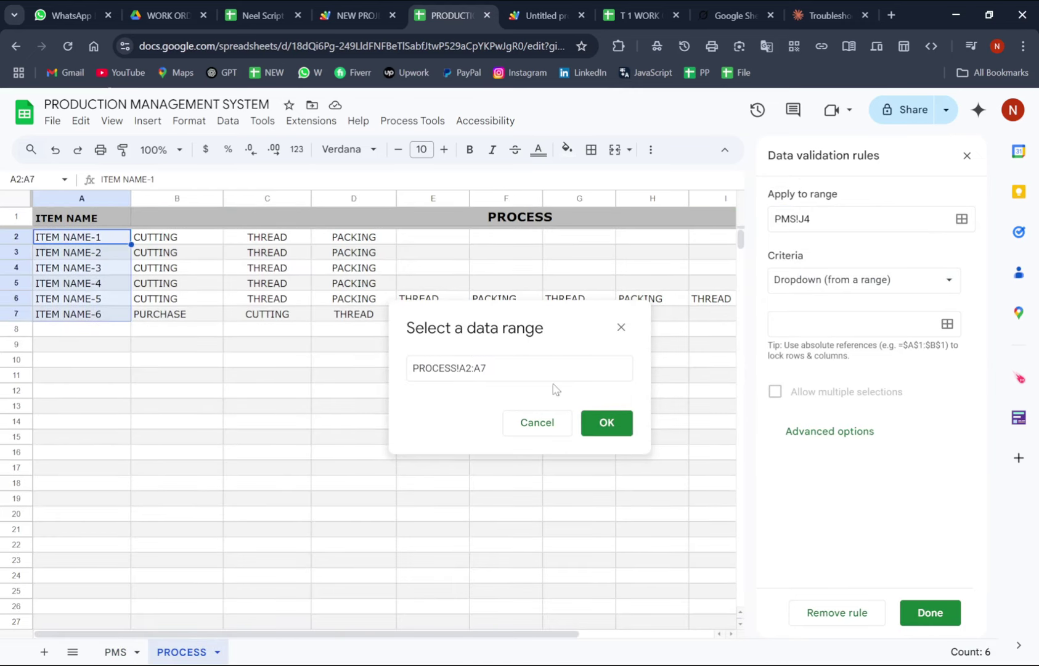
{"action": "left_click", "coordinate": [606, 423]}
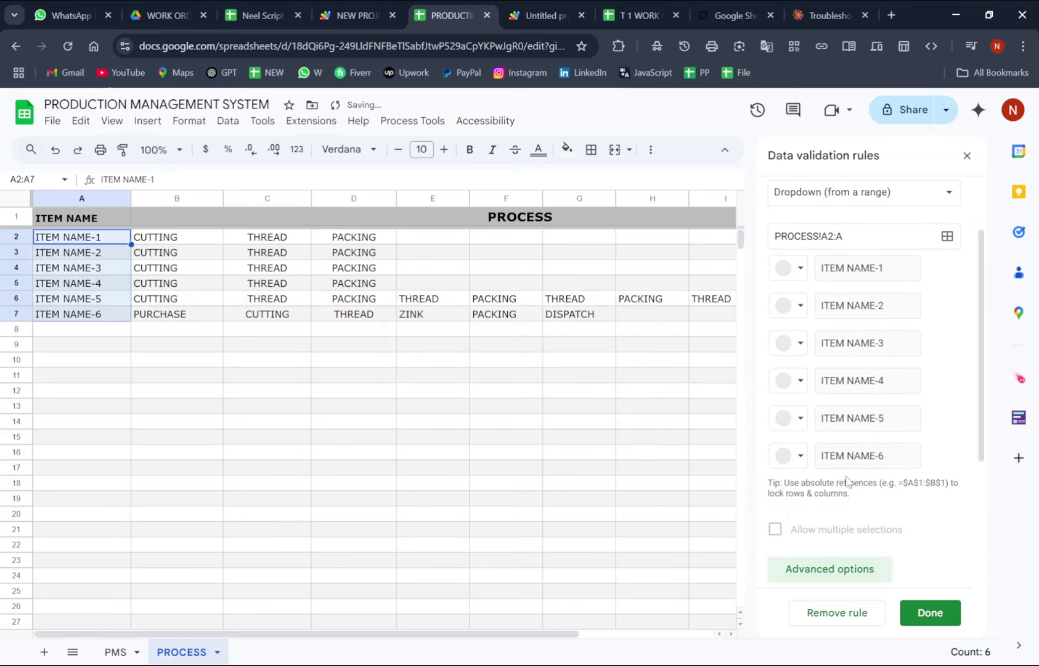
{"action": "left_click", "coordinate": [839, 565]}
{"action": "left_click", "coordinate": [926, 612]}
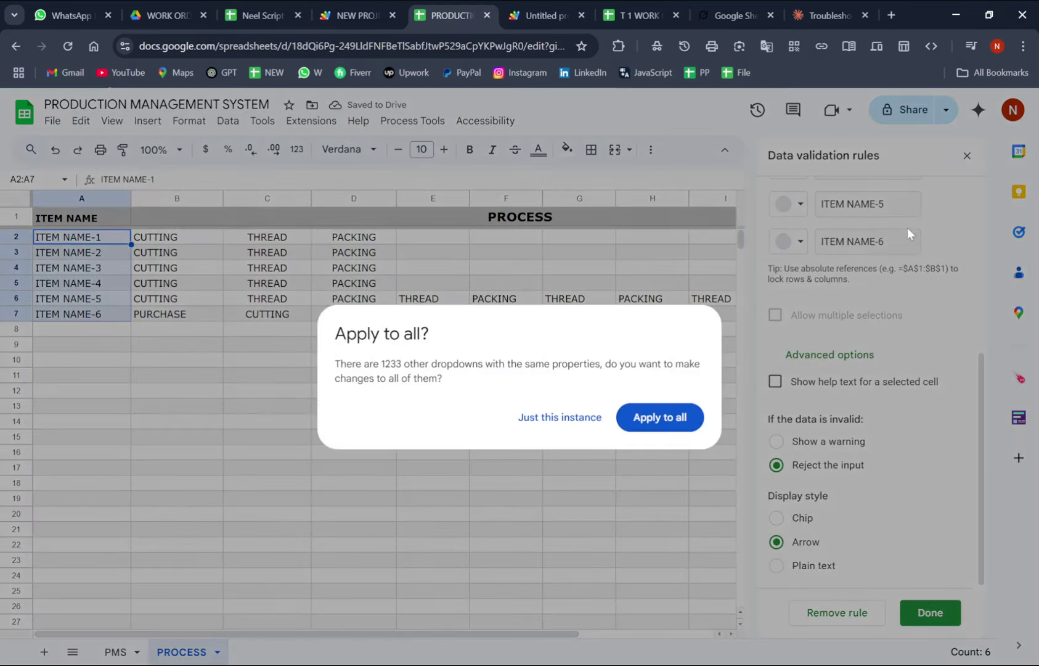
{"action": "left_click", "coordinate": [669, 420]}
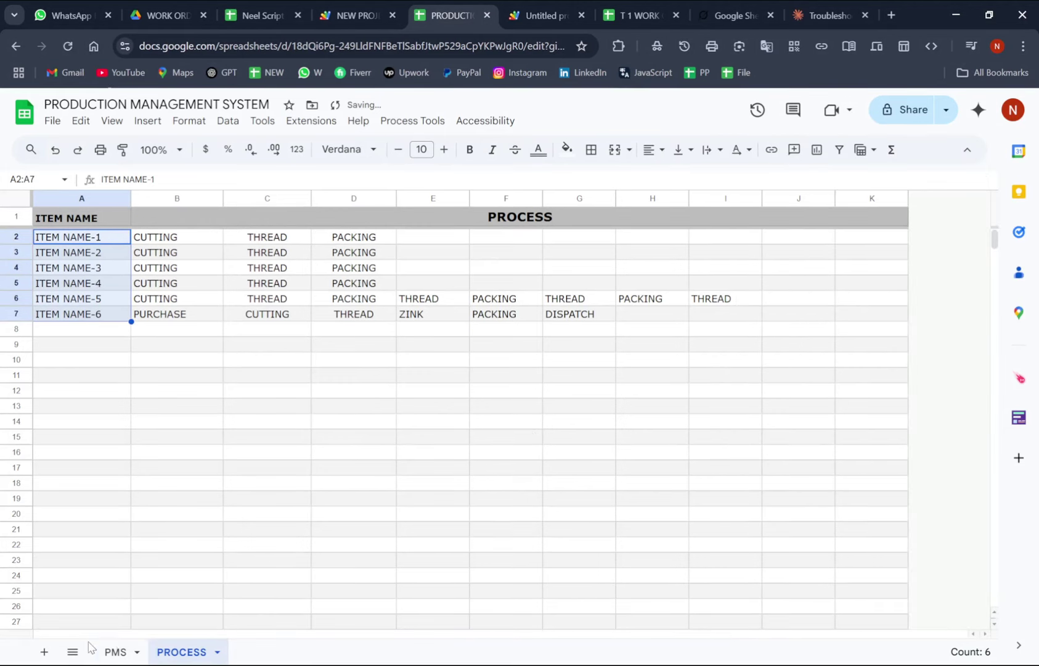
Step: Return to the PMS sheet and choose ITEM NAME-6 in PROCESS cell J6
{"action": "left_click", "coordinate": [115, 651]}
{"action": "left_click", "coordinate": [383, 388]}
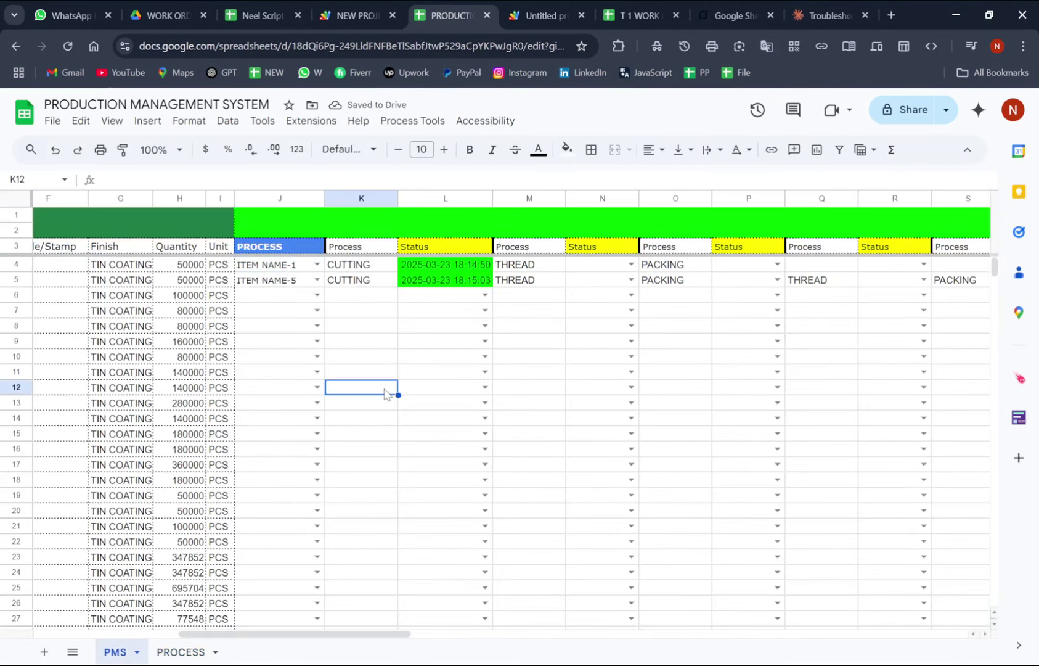
{"action": "left_click", "coordinate": [317, 295]}
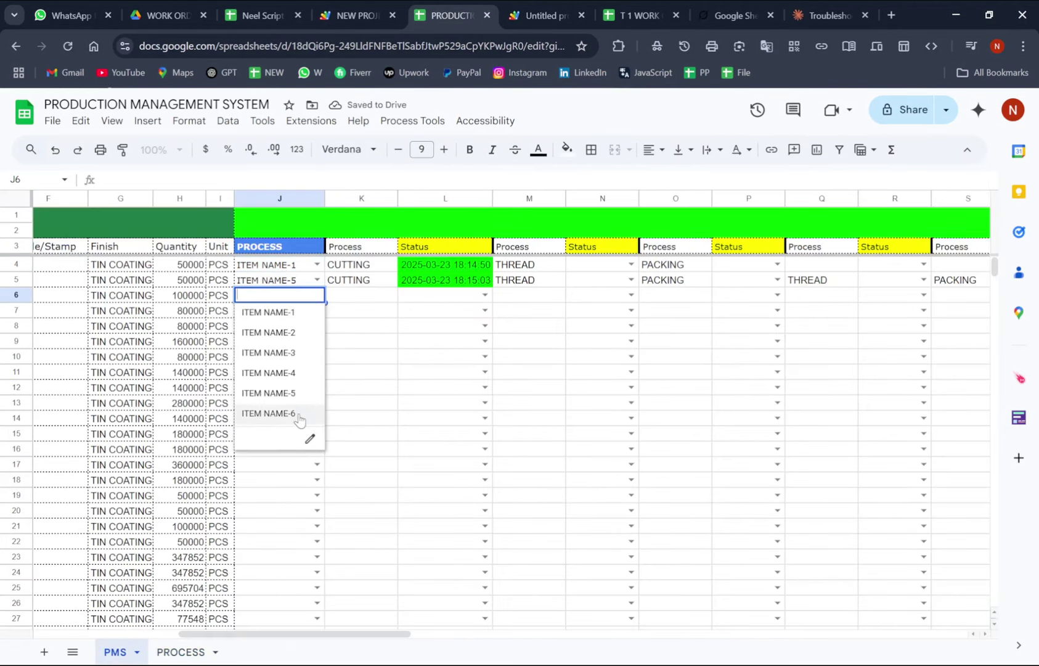
{"action": "left_click", "coordinate": [271, 413]}
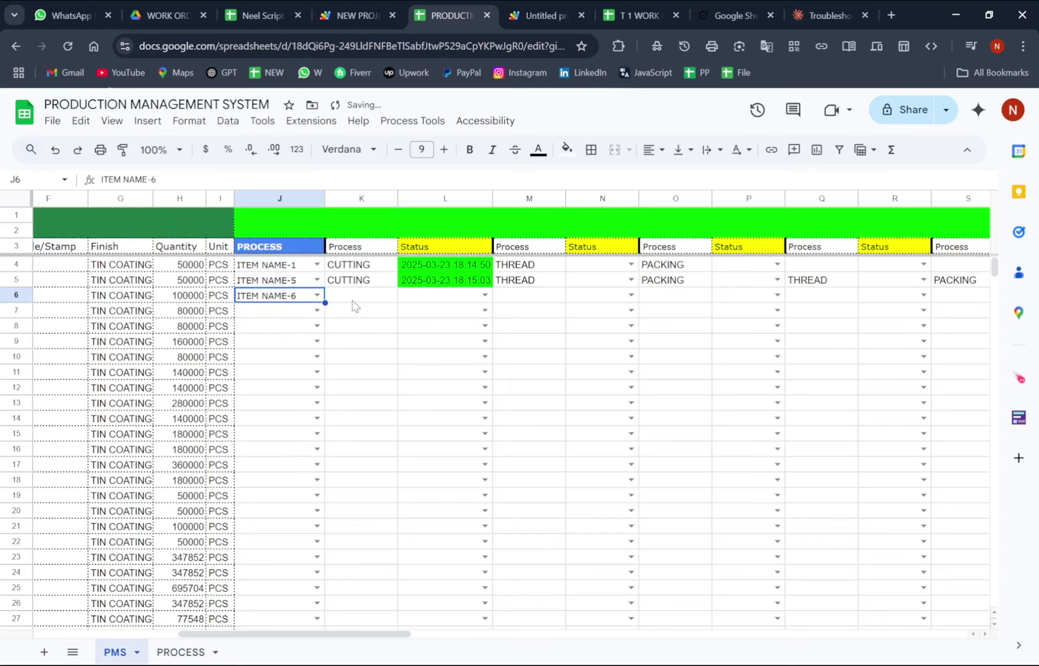
{"action": "left_click", "coordinate": [370, 343]}
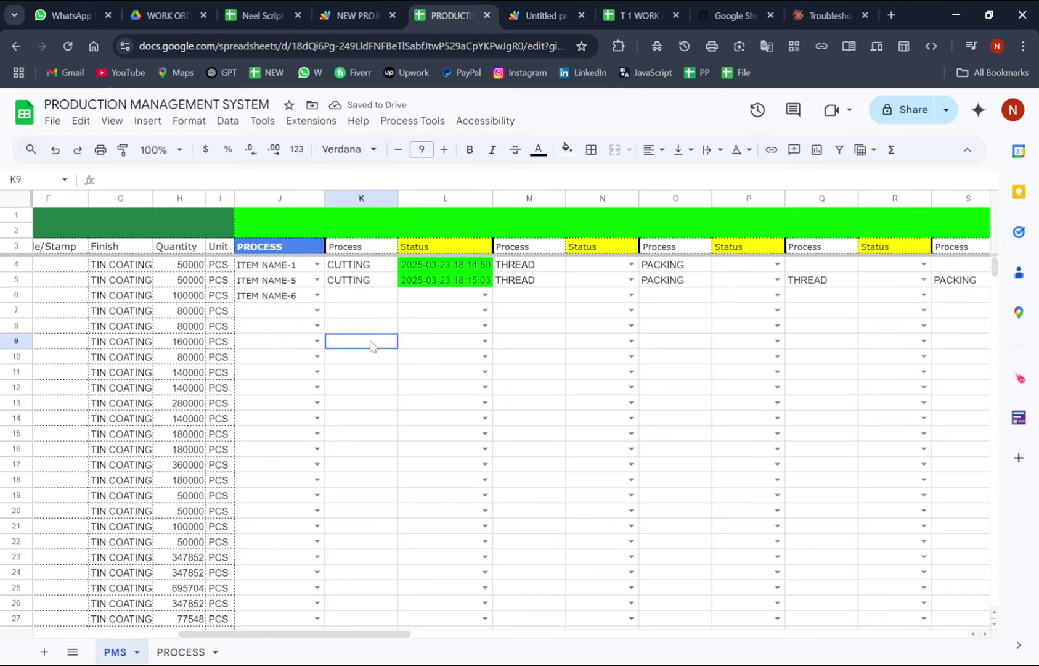
Step: Examine the process names filled in along row 6 of the PMS sheet for ITEM NAME-6
{"action": "left_click", "coordinate": [364, 297]}
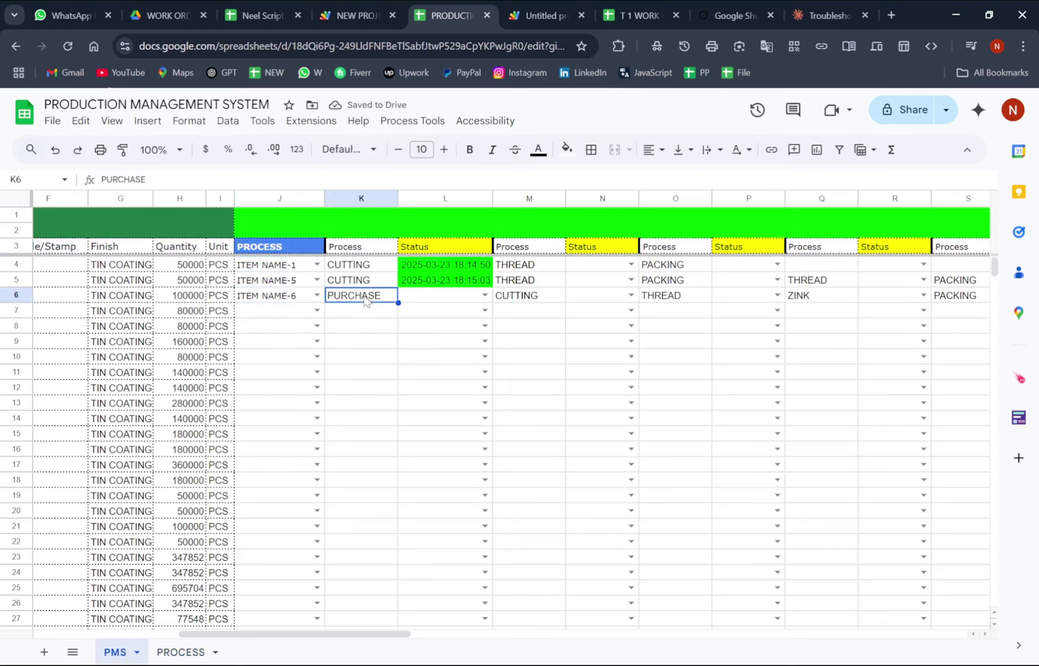
{"action": "left_click", "coordinate": [355, 268]}
{"action": "left_click", "coordinate": [347, 301]}
{"action": "left_click", "coordinate": [515, 300]}
{"action": "left_click", "coordinate": [668, 301]}
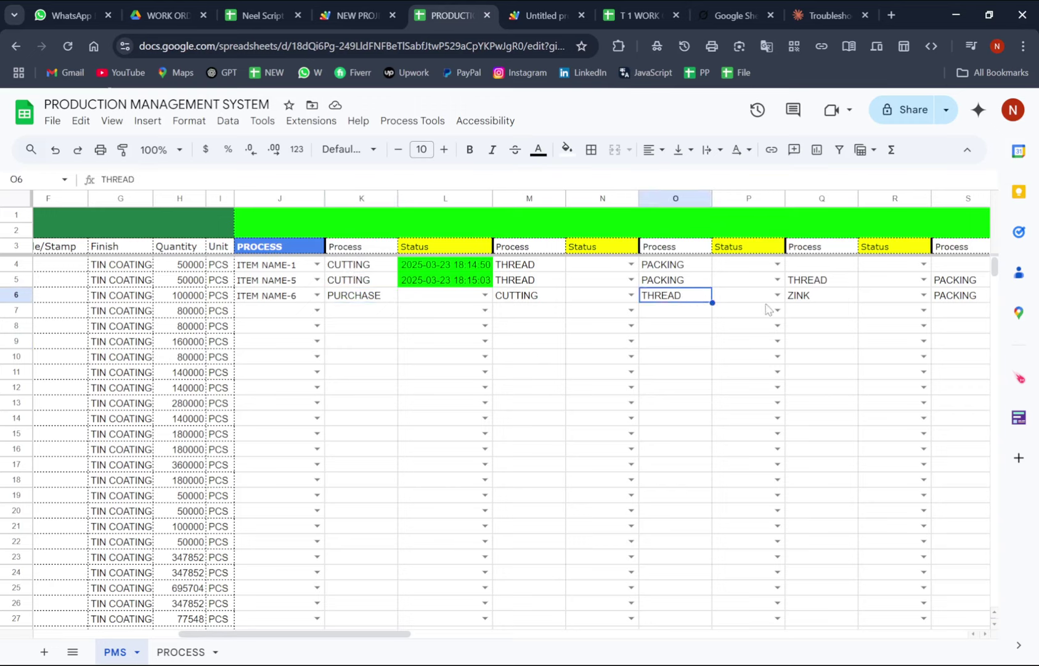
{"action": "left_click", "coordinate": [820, 300]}
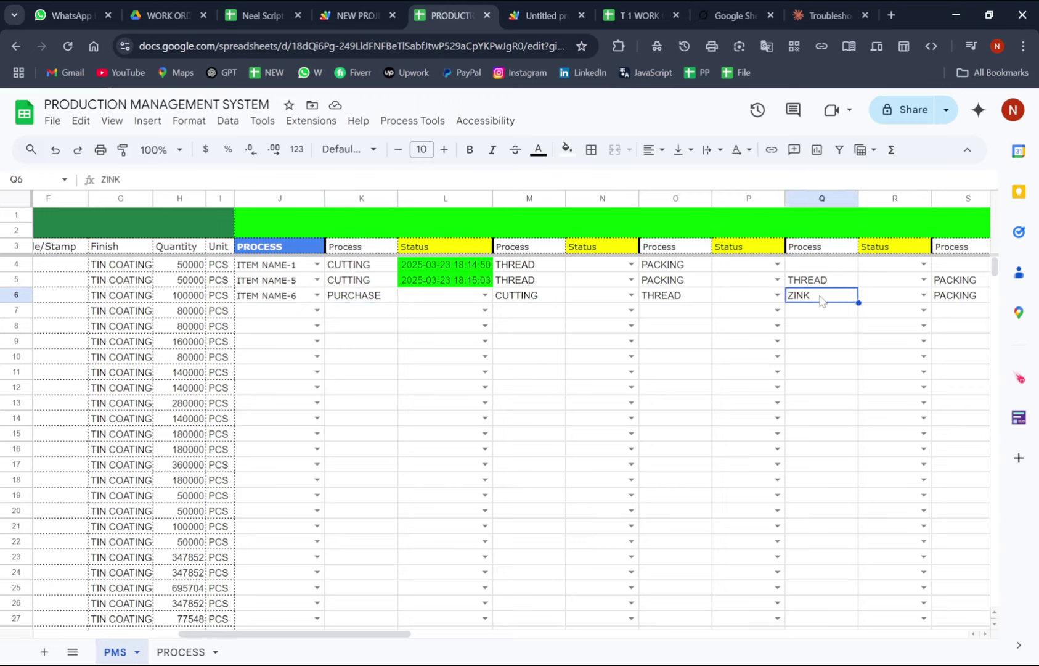
{"action": "left_click", "coordinate": [357, 302]}
{"action": "key", "text": "Right"}
{"action": "key", "text": "Right"}
{"action": "key", "text": "Right"}
{"action": "key", "text": "Right"}
{"action": "key", "text": "Right"}
{"action": "key", "text": "Right"}
{"action": "key", "text": "Right"}
{"action": "key", "text": "Right"}
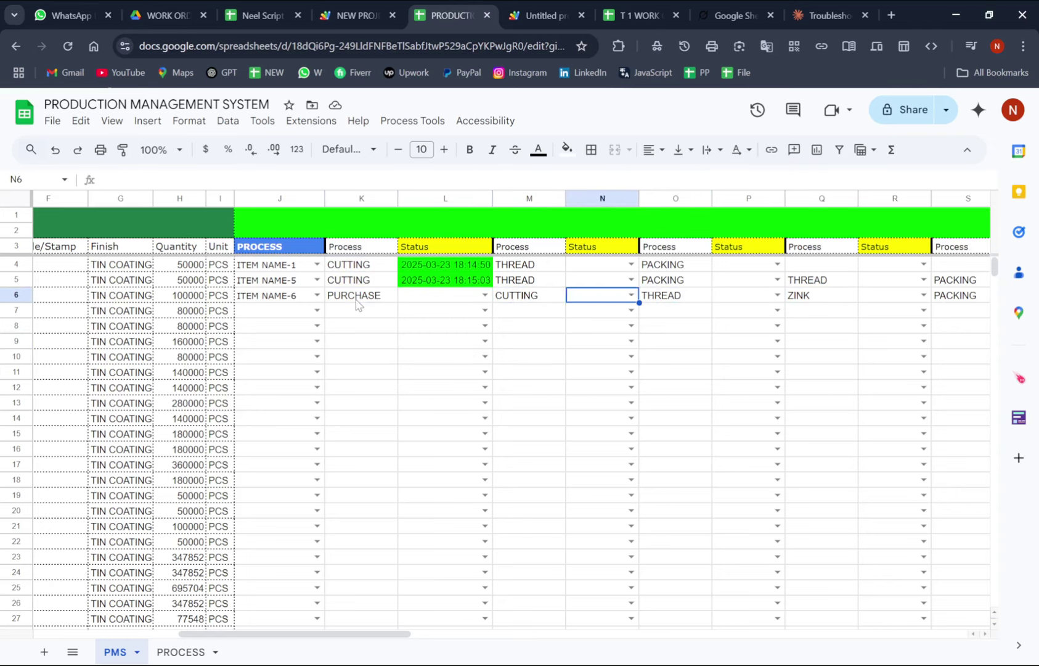
{"action": "key", "text": "Right"}
{"action": "key", "text": "Right"}
{"action": "key", "text": "Right"}
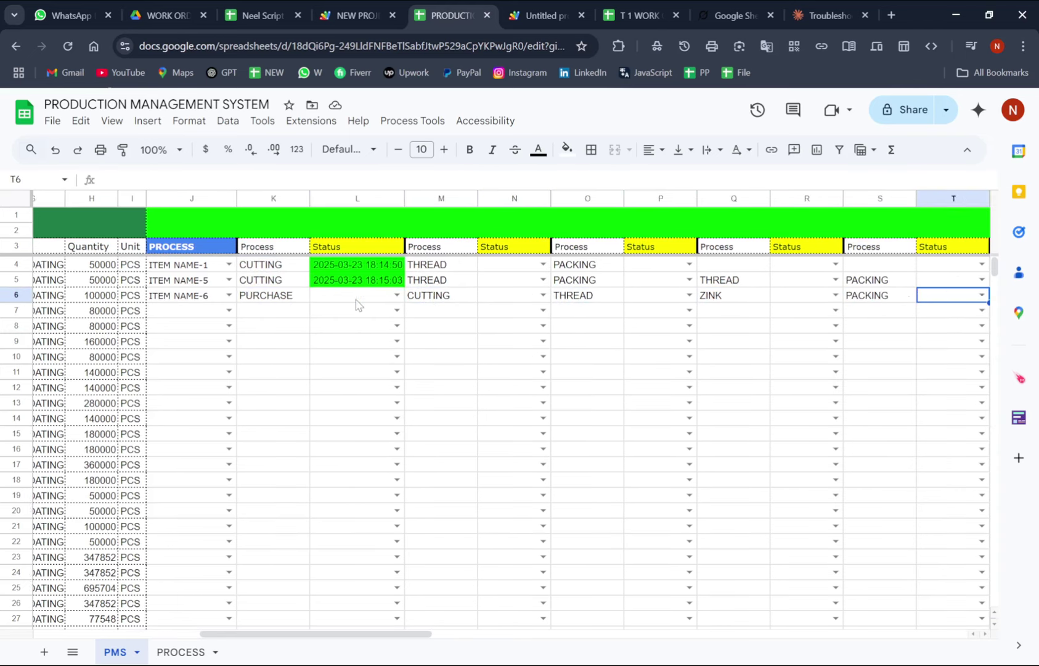
{"action": "key", "text": "Left"}
{"action": "key", "text": "Left"}
{"action": "key", "text": "Left"}
{"action": "key", "text": "Left"}
{"action": "key", "text": "Left"}
{"action": "key", "text": "Home"}
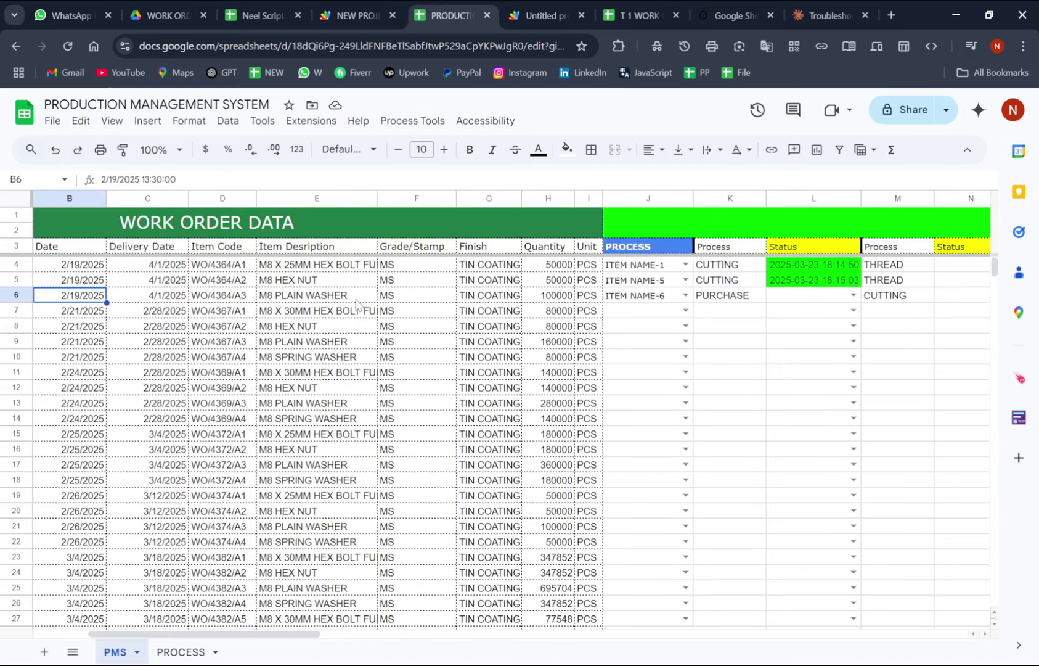
Step: Compare the ITEM NAME-6 processes in B7:G7 of the PROCESS sheet with those in row 6 of the PMS sheet
{"action": "left_click", "coordinate": [181, 651]}
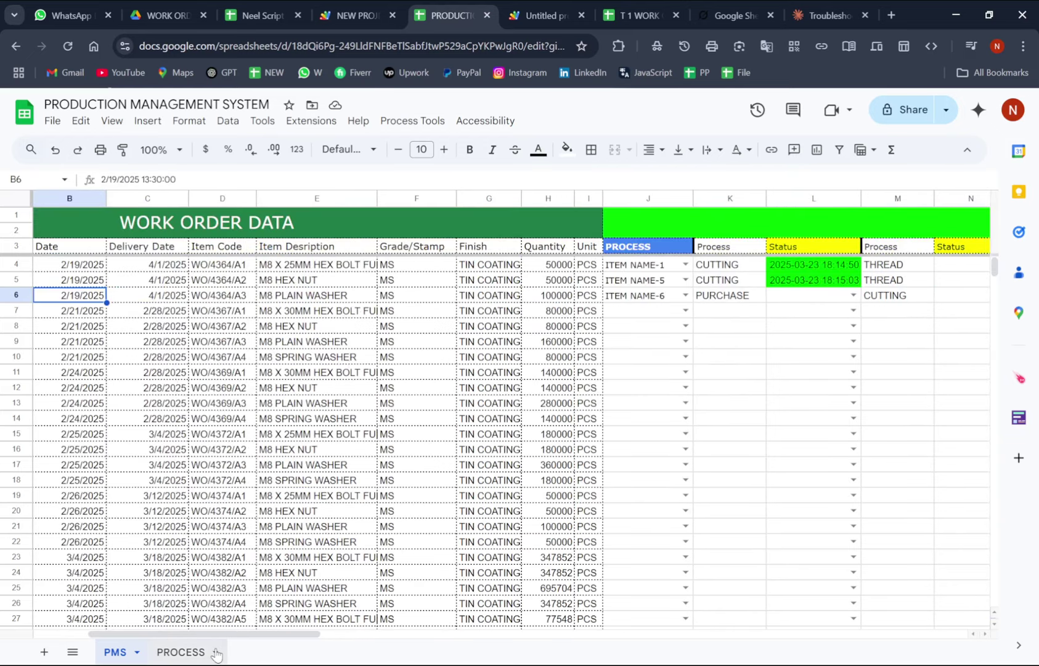
{"action": "left_click_drag", "start_coordinate": [169, 318], "coordinate": [582, 317]}
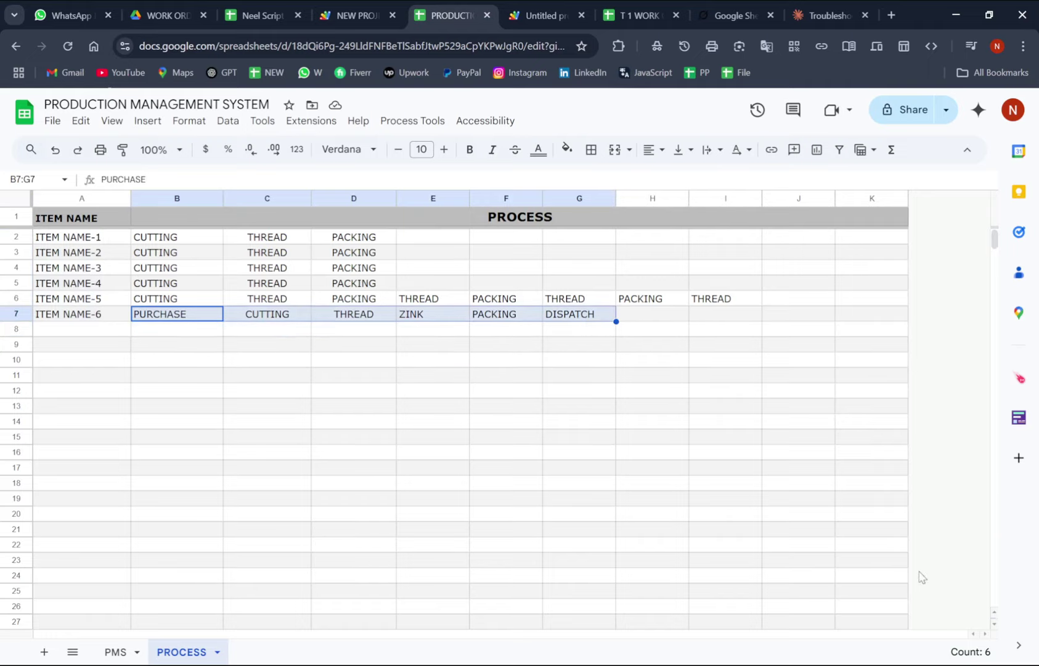
{"action": "left_click", "coordinate": [287, 418]}
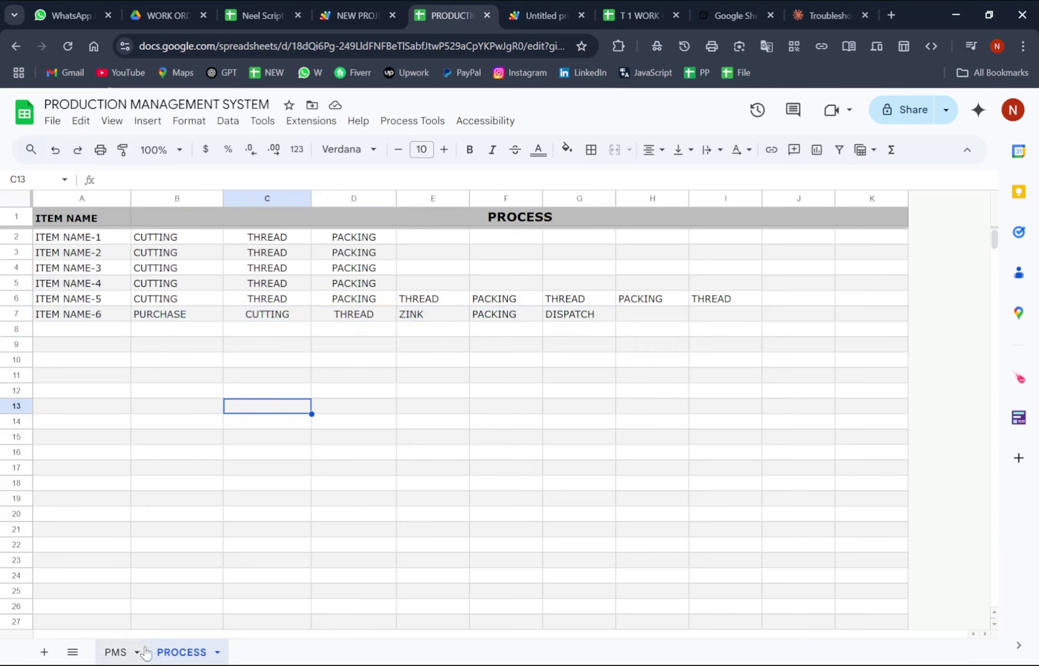
{"action": "key", "text": "ctrl+shift+Page_Up"}
{"action": "left_click", "coordinate": [672, 297]}
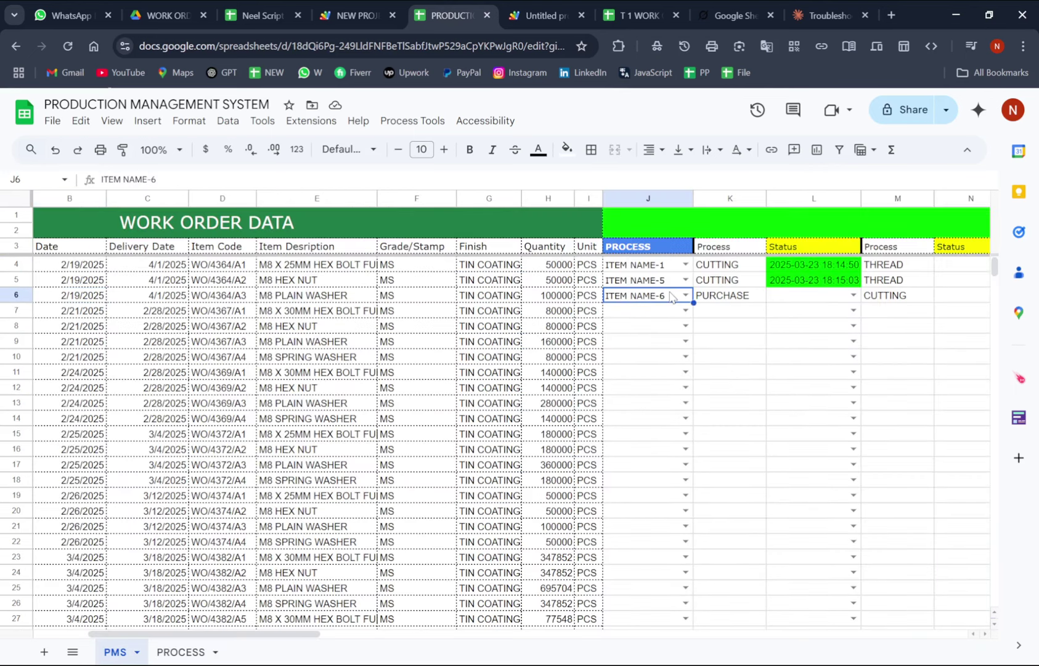
{"action": "key", "text": "ctrl+Right"}
{"action": "key", "text": "ctrl+Right"}
{"action": "key", "text": "ctrl+Right"}
{"action": "key", "text": "ctrl+Right"}
{"action": "key", "text": "ctrl+Right"}
{"action": "key", "text": "ctrl+Right"}
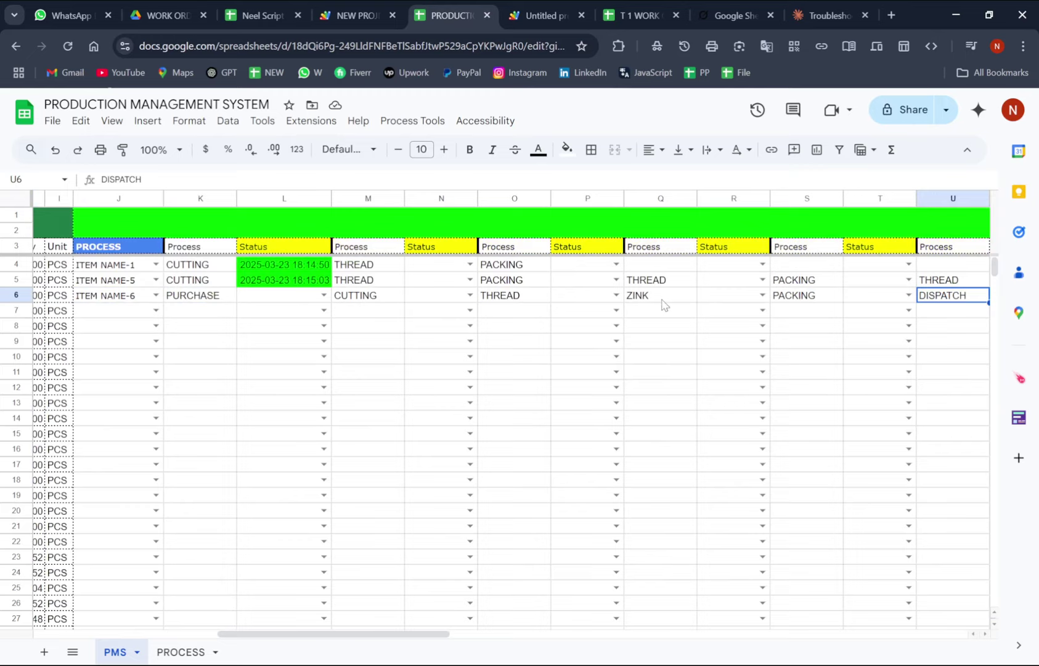
Step: Go through the row 6 process cells one by one, from PURCHASE to DISPATCH
{"action": "left_click_drag", "start_coordinate": [196, 311], "coordinate": [192, 297]}
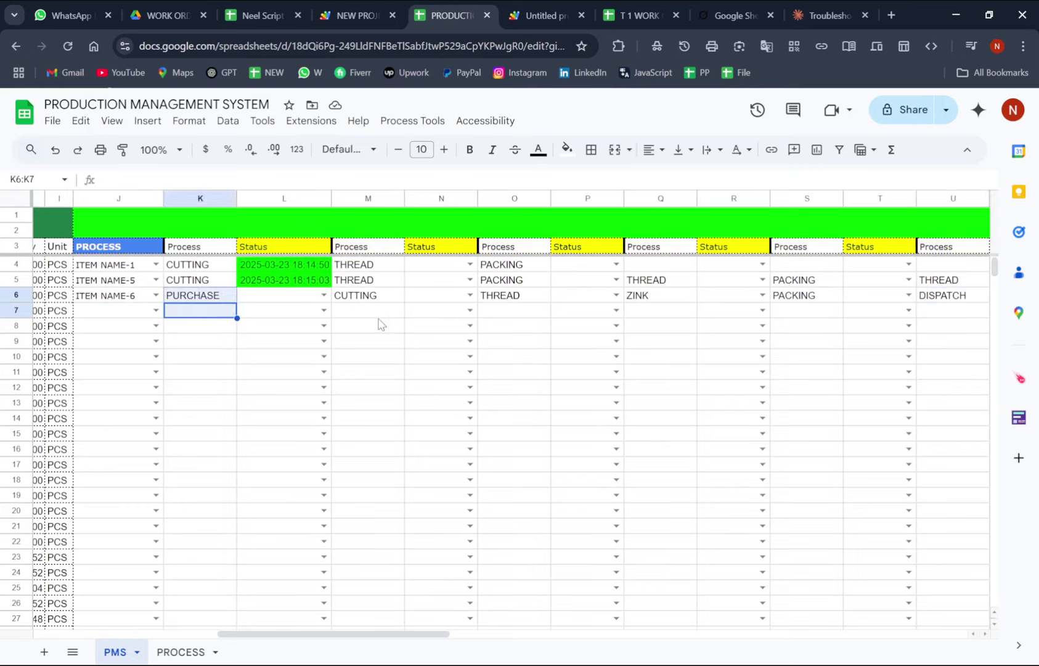
{"action": "left_click", "coordinate": [369, 295]}
{"action": "left_click", "coordinate": [498, 300]}
{"action": "left_click", "coordinate": [657, 298]}
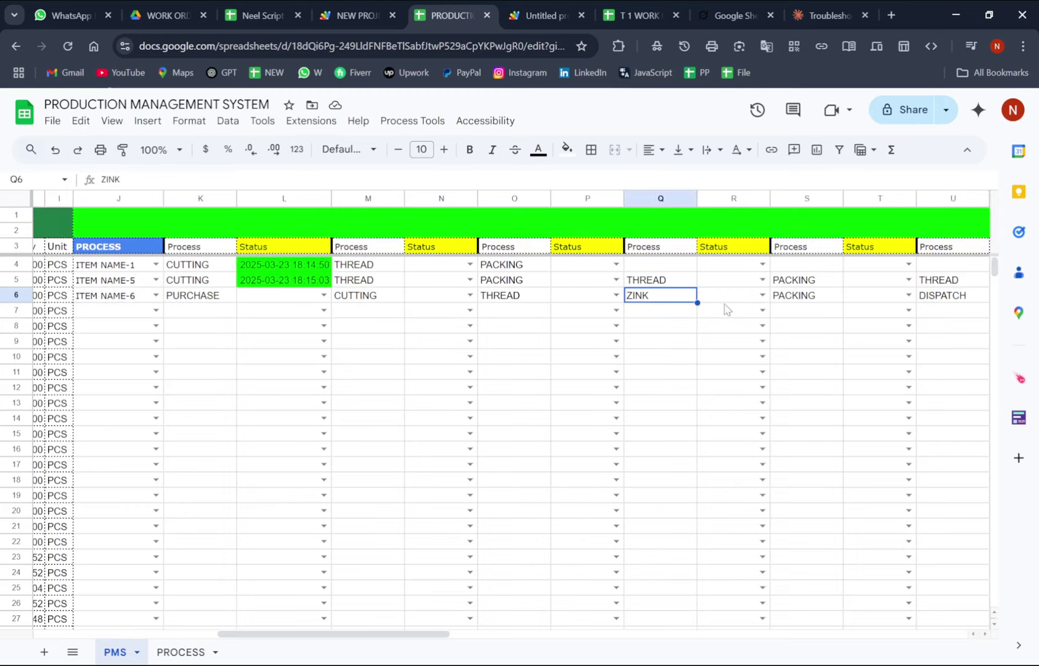
{"action": "left_click", "coordinate": [789, 302]}
{"action": "left_click", "coordinate": [945, 304]}
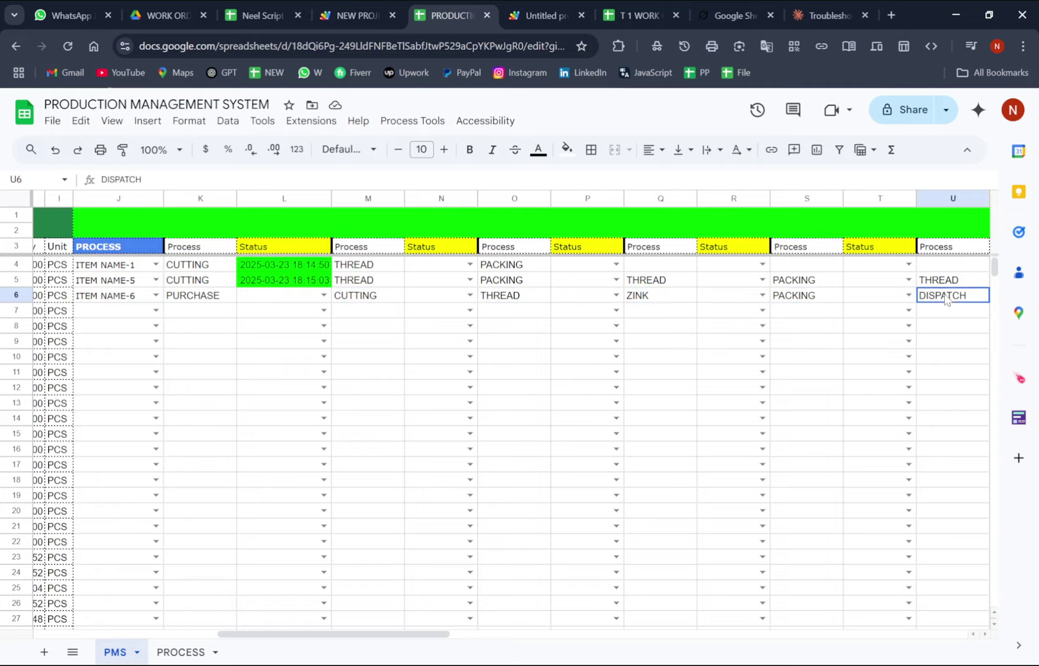
Step: Look over the work order data belonging to the first rows, including the party details in column A
{"action": "left_click", "coordinate": [232, 343]}
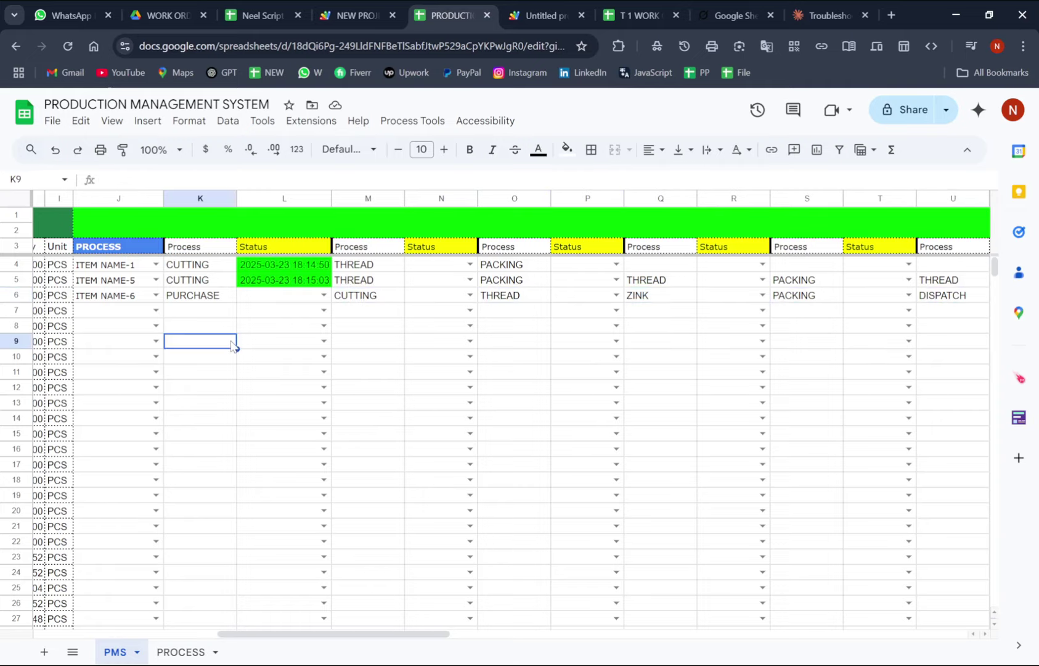
{"action": "left_click", "coordinate": [185, 299]}
{"action": "left_click_drag", "start_coordinate": [291, 633], "coordinate": [50, 641]}
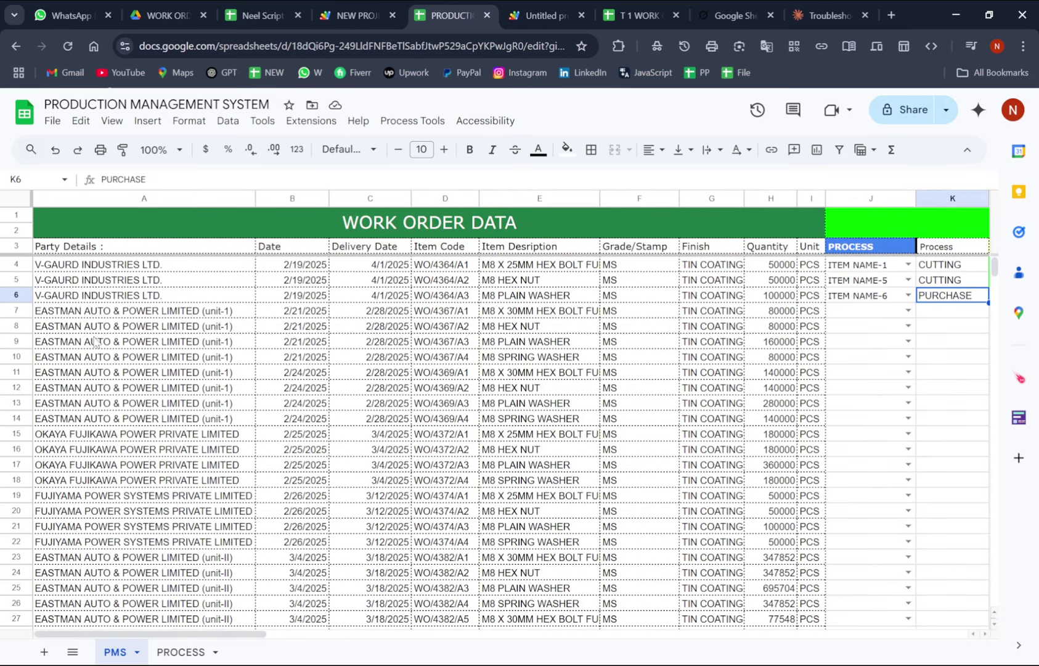
{"action": "left_click", "coordinate": [111, 283]}
{"action": "left_click_drag", "start_coordinate": [197, 633], "coordinate": [349, 630]}
Step: Set the status of the PURCHASE process for ITEM NAME-6 to Done in cell L6
{"action": "left_click", "coordinate": [316, 296]}
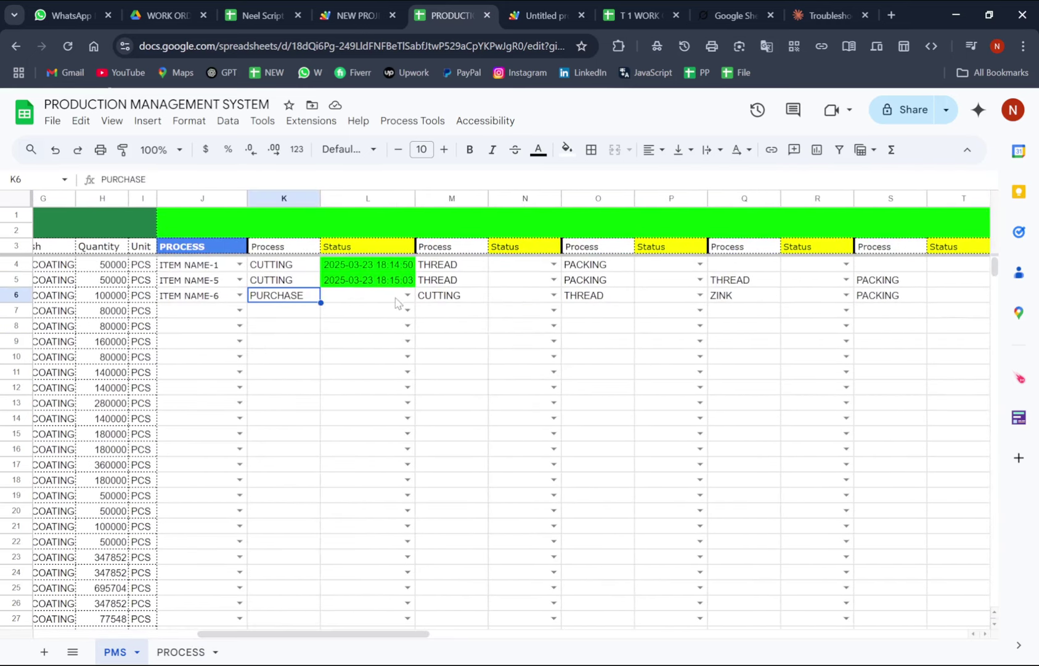
{"action": "left_click", "coordinate": [480, 328]}
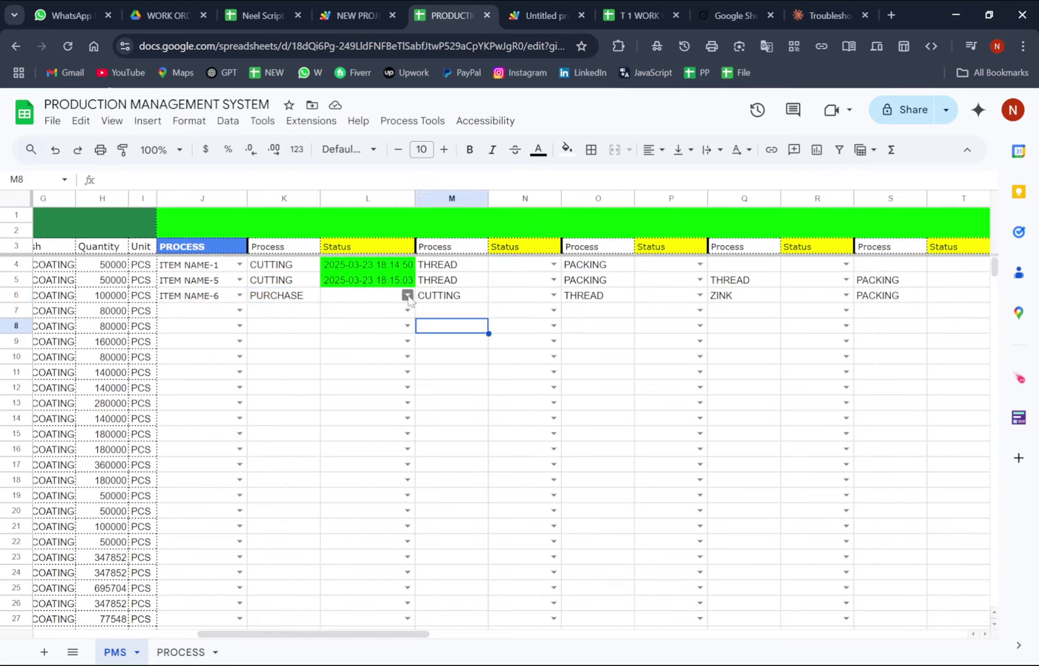
{"action": "left_click", "coordinate": [407, 296]}
{"action": "left_click", "coordinate": [471, 356]}
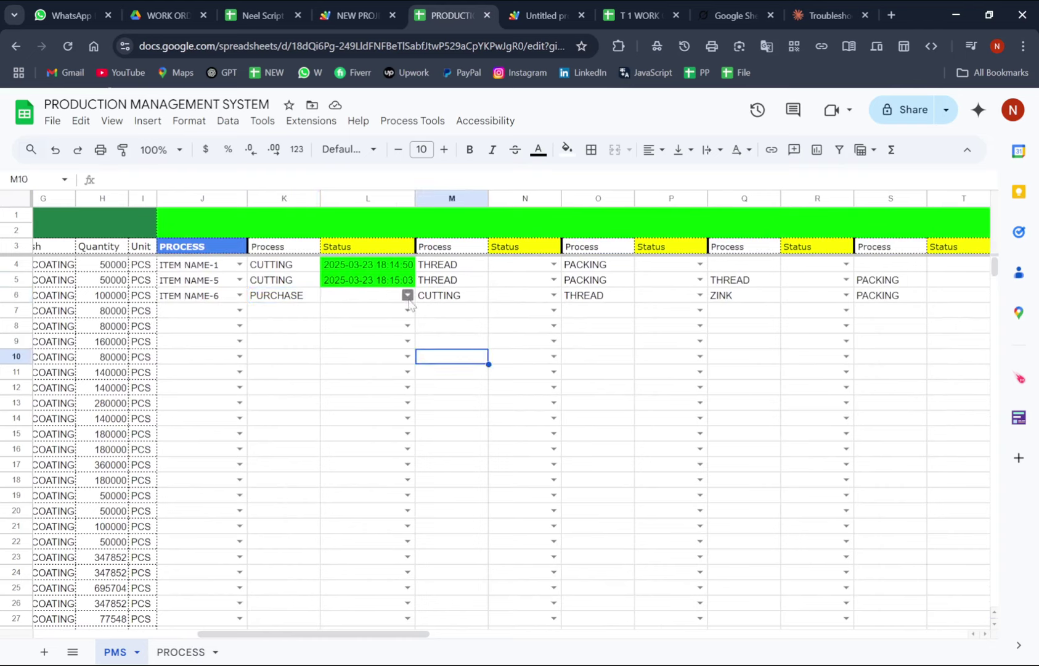
{"action": "left_click", "coordinate": [269, 298]}
{"action": "left_click", "coordinate": [407, 295]}
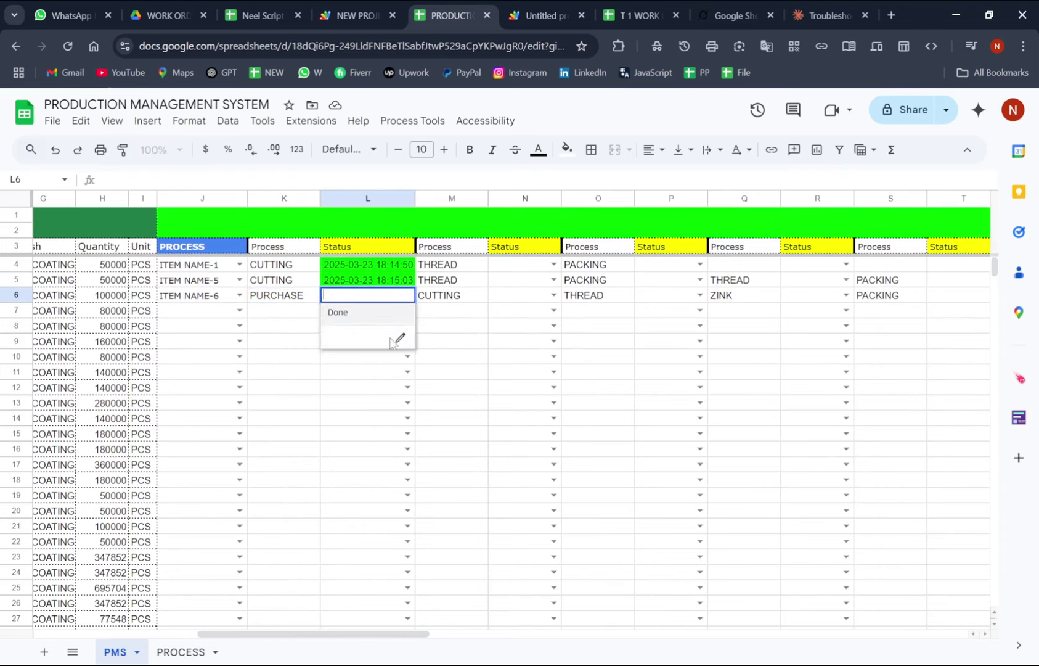
{"action": "left_click", "coordinate": [343, 313]}
{"action": "left_click", "coordinate": [367, 400]}
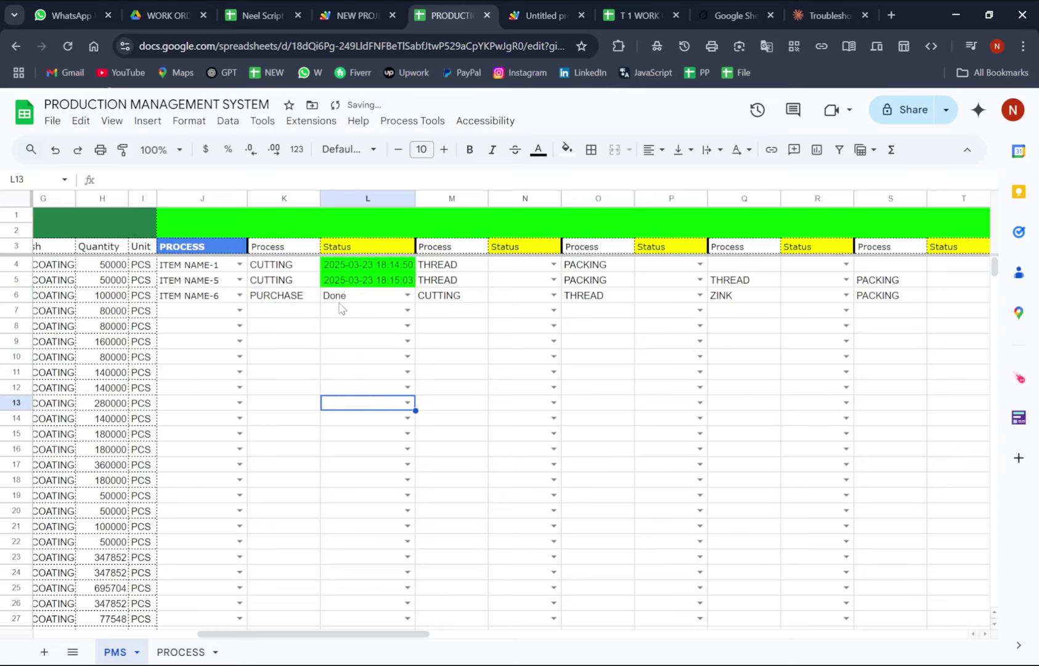
Step: Widen the Status column L slightly so that the full timestamps fit
{"action": "left_click", "coordinate": [364, 299]}
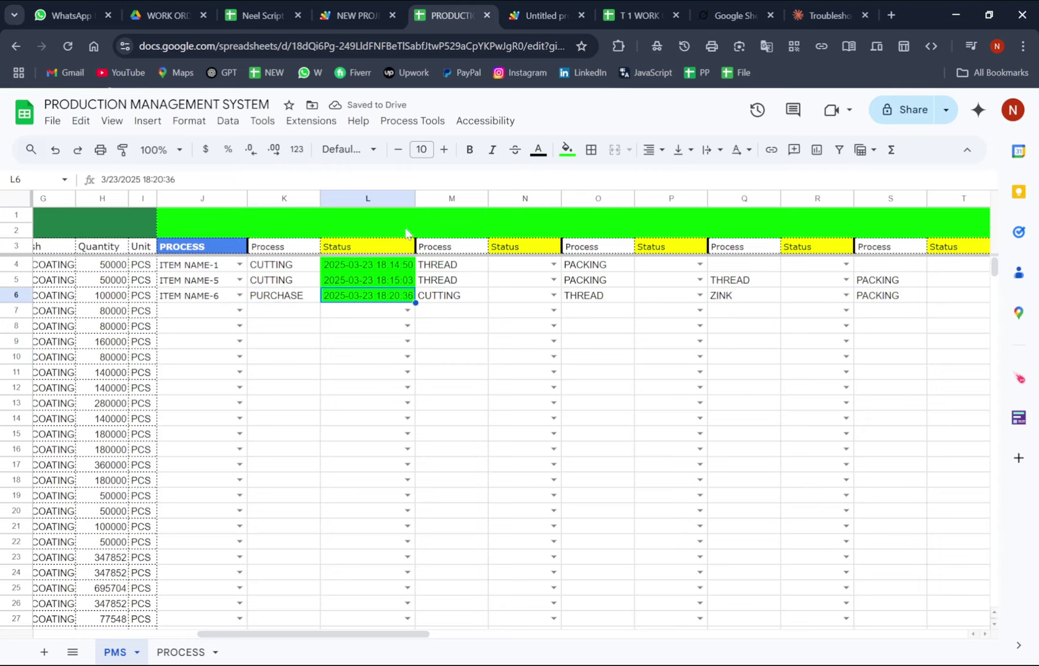
{"action": "left_click_drag", "start_coordinate": [415, 198], "coordinate": [424, 198]}
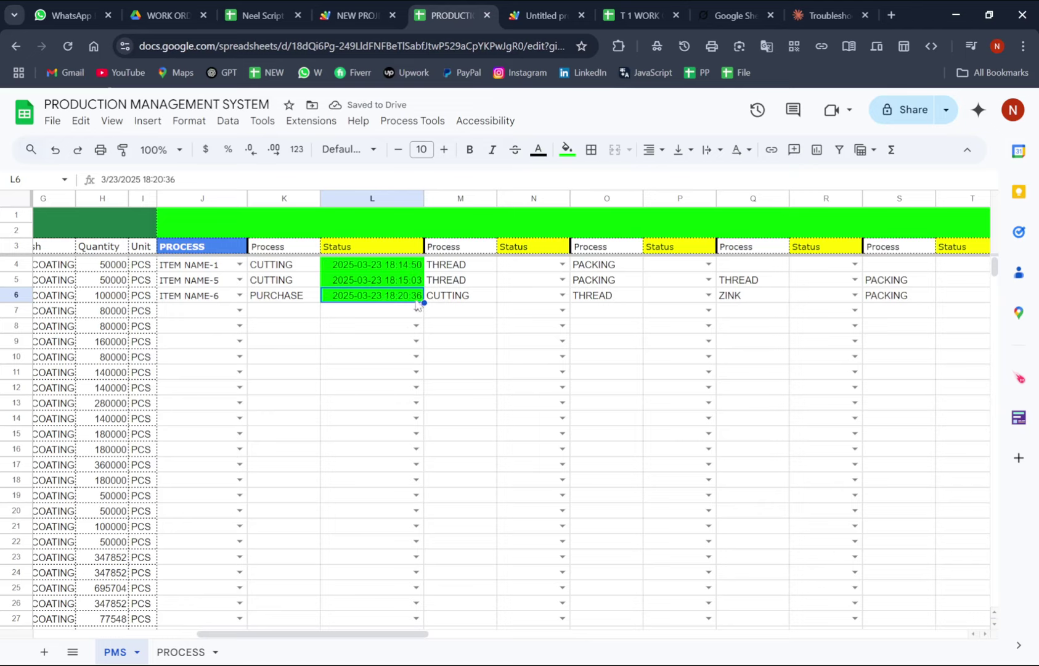
{"action": "left_click", "coordinate": [397, 313]}
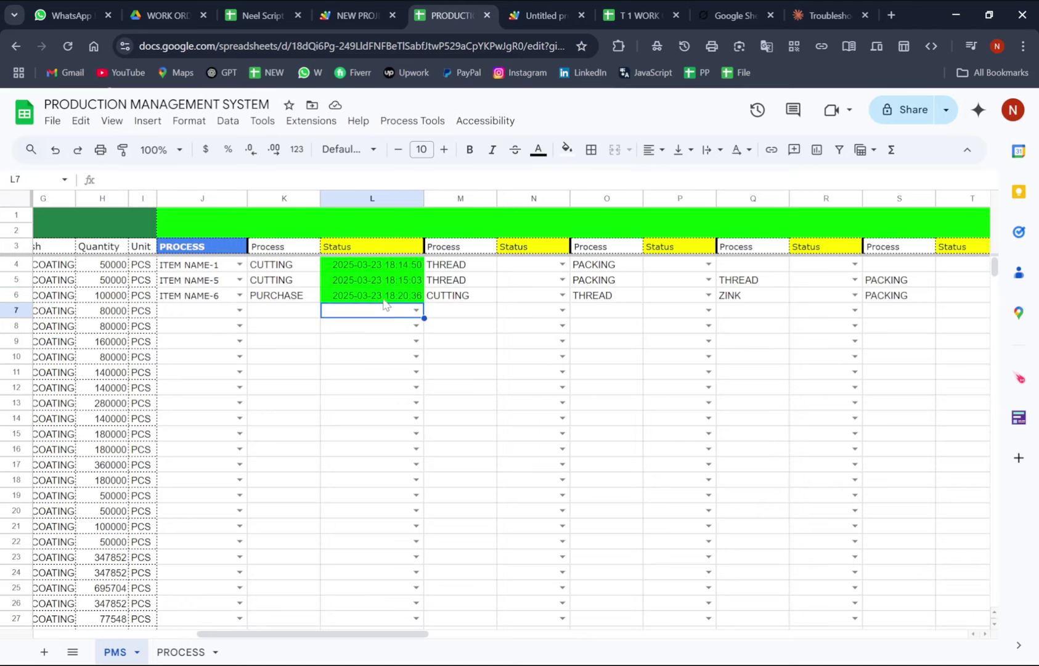
{"action": "left_click", "coordinate": [383, 299]}
{"action": "left_click", "coordinate": [469, 327]}
Step: Undo the column L widening and the L6 timestamp, and set the PURCHASE status of ITEM NAME-6 in L6 to Done again
{"action": "key", "text": "ctrl+z"}
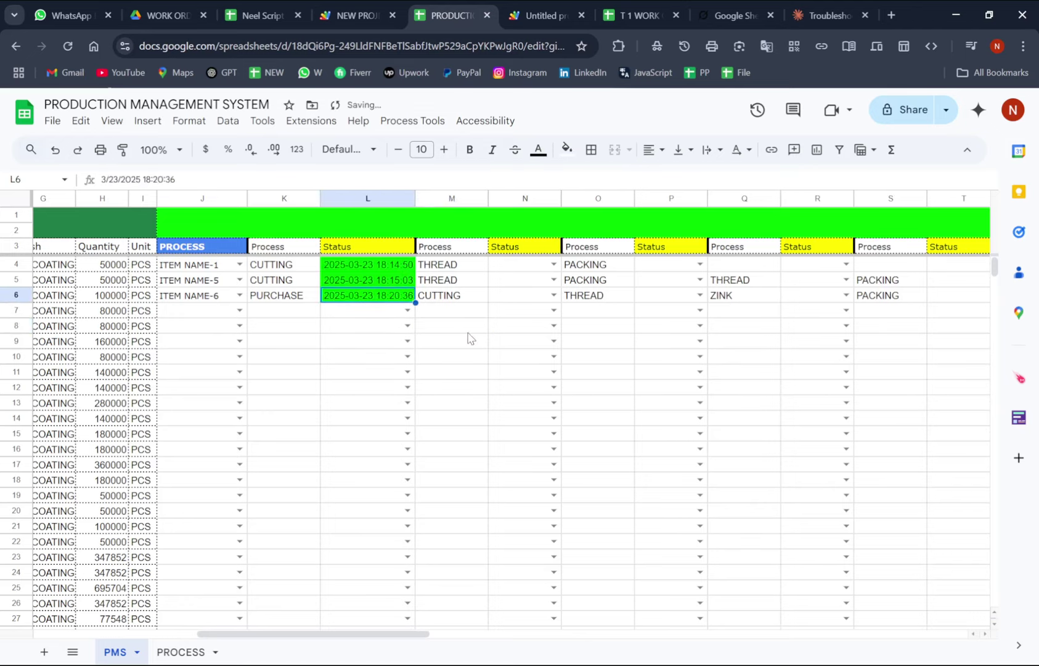
{"action": "key", "text": "ctrl+z"}
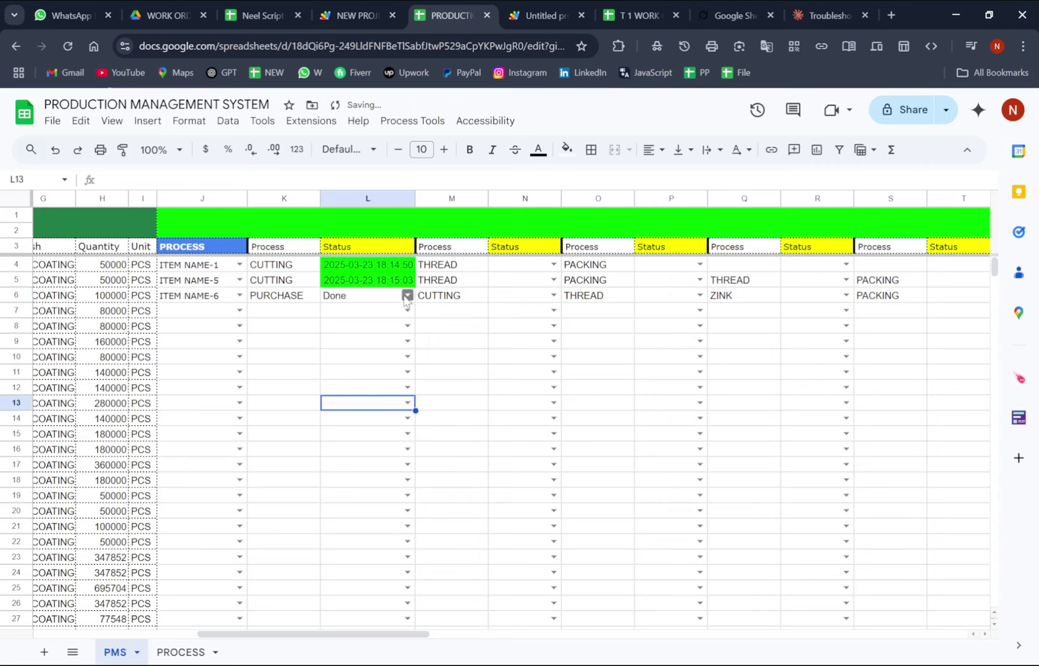
{"action": "left_click", "coordinate": [407, 295]}
{"action": "left_click", "coordinate": [370, 313]}
{"action": "left_click", "coordinate": [468, 340]}
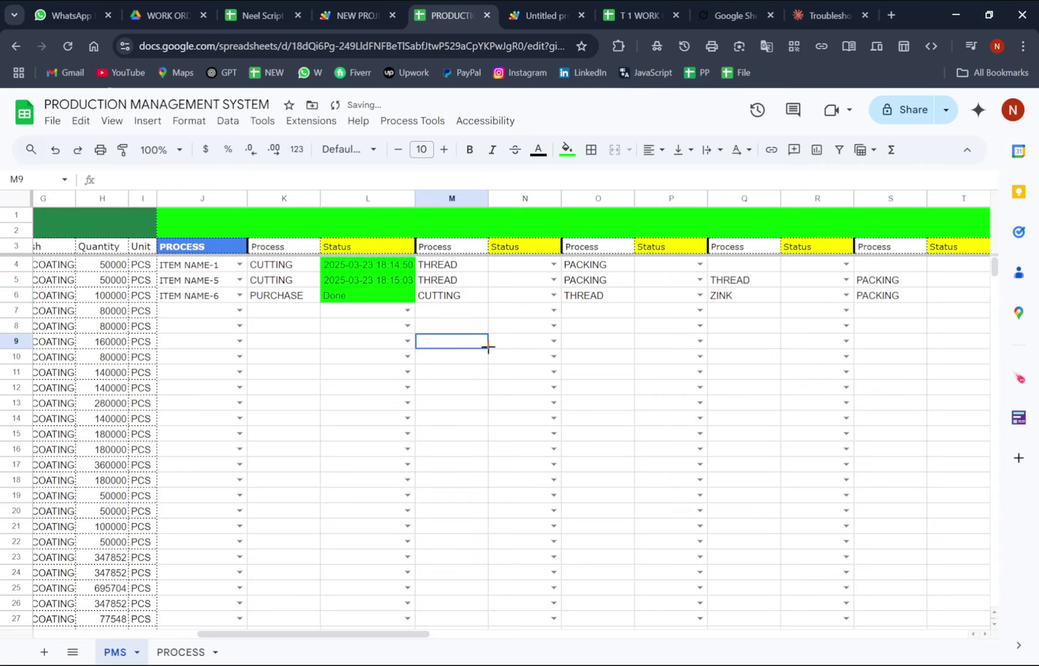
{"action": "left_click", "coordinate": [390, 299]}
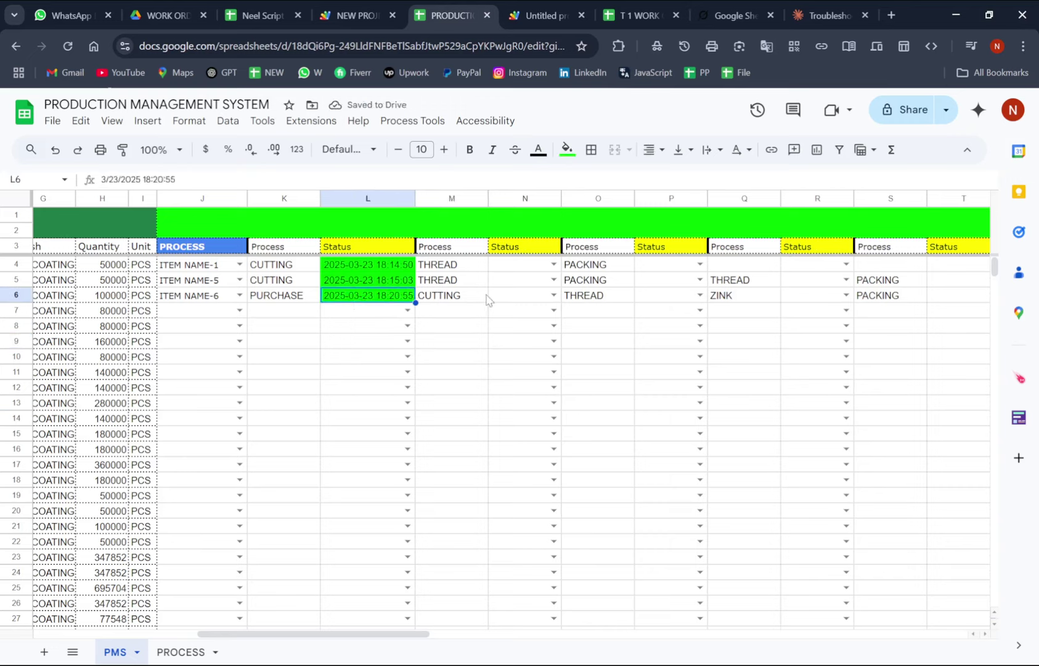
Step: Set the CUTTING status of ITEM NAME-6 in N6 to Done and widen column N to fit its timestamp
{"action": "left_click", "coordinate": [552, 296]}
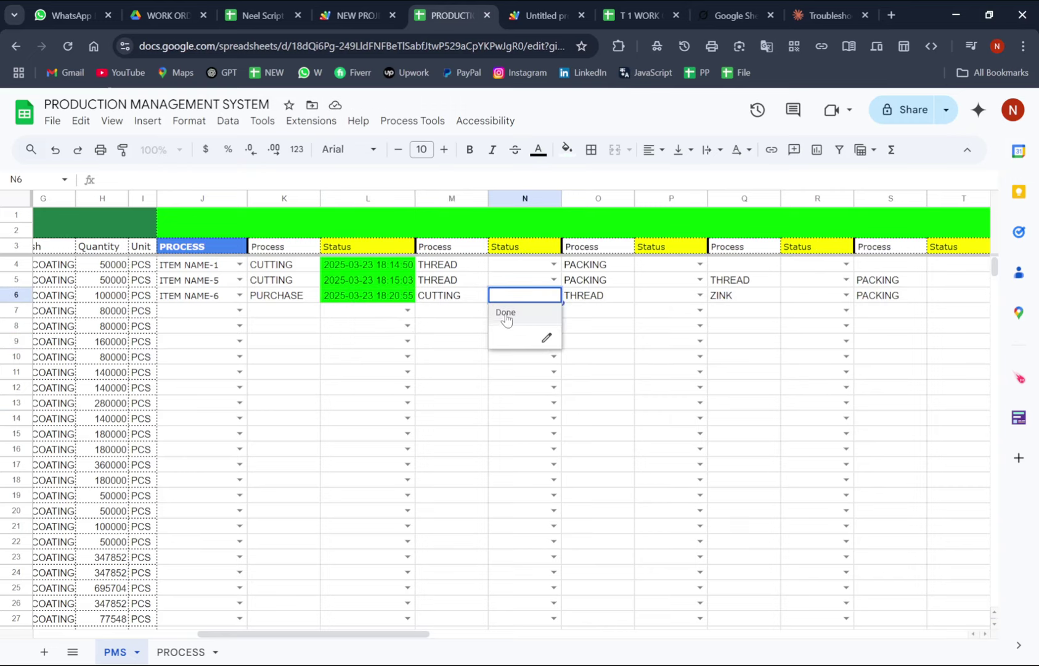
{"action": "left_click", "coordinate": [509, 317]}
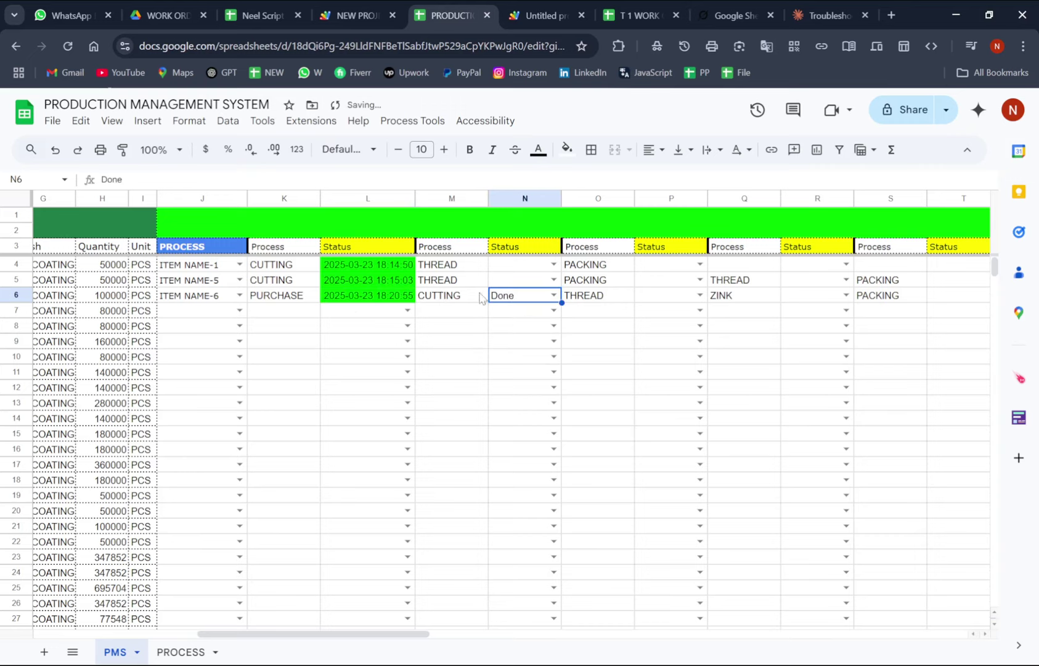
{"action": "left_click", "coordinate": [501, 342]}
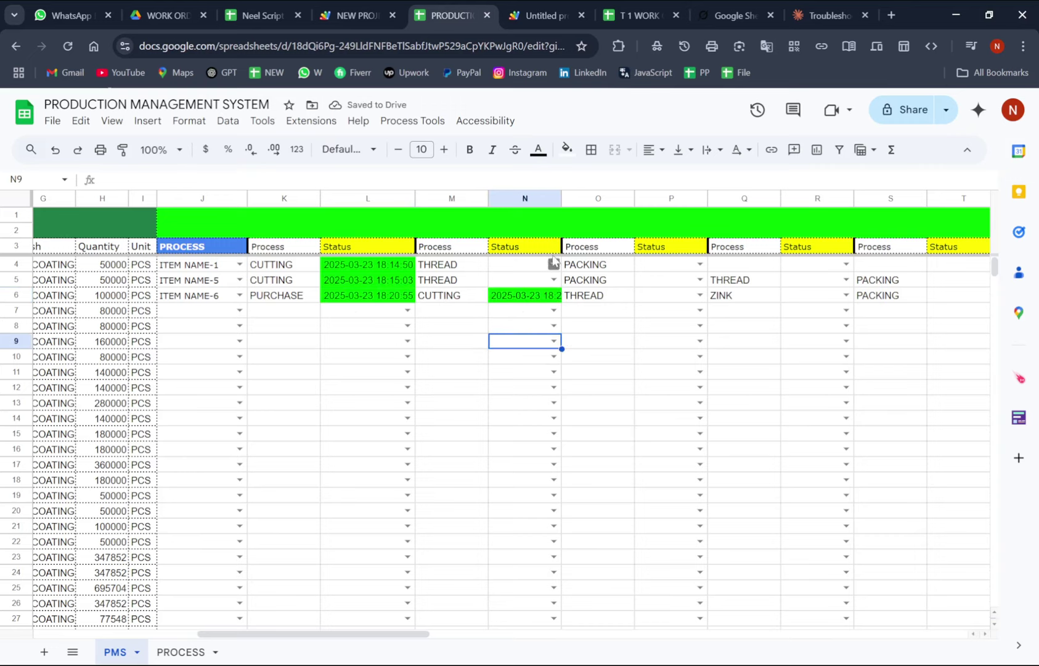
{"action": "left_click_drag", "start_coordinate": [564, 208], "coordinate": [580, 208]}
{"action": "left_click", "coordinate": [547, 297]}
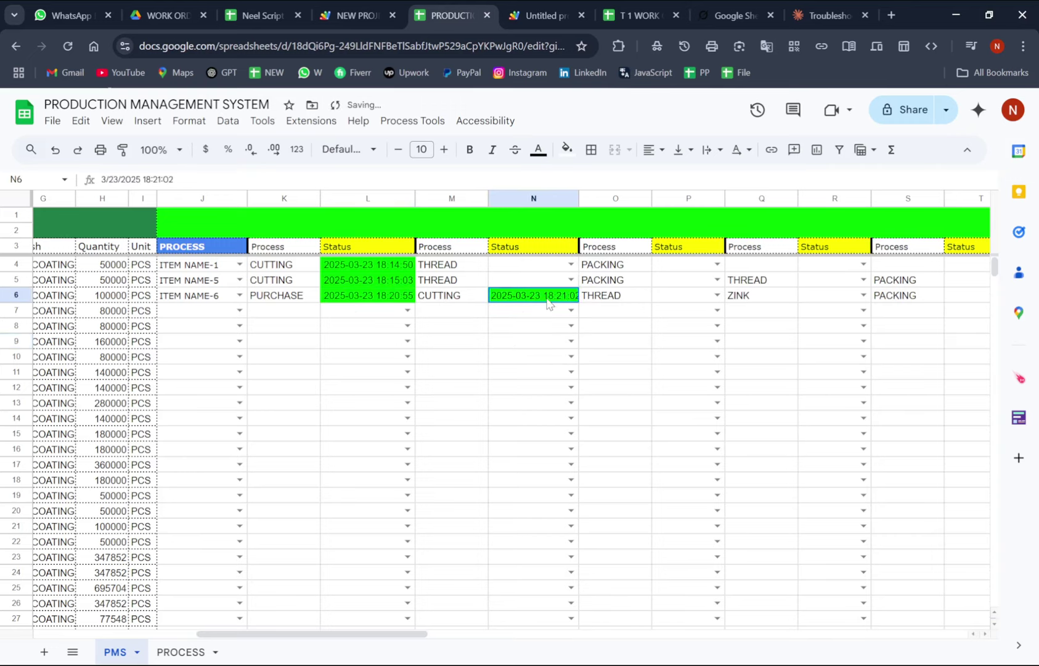
Step: Set the THREAD status of ITEM NAME-6 in P6 to Done and widen column P to fit its timestamp
{"action": "left_click", "coordinate": [717, 295]}
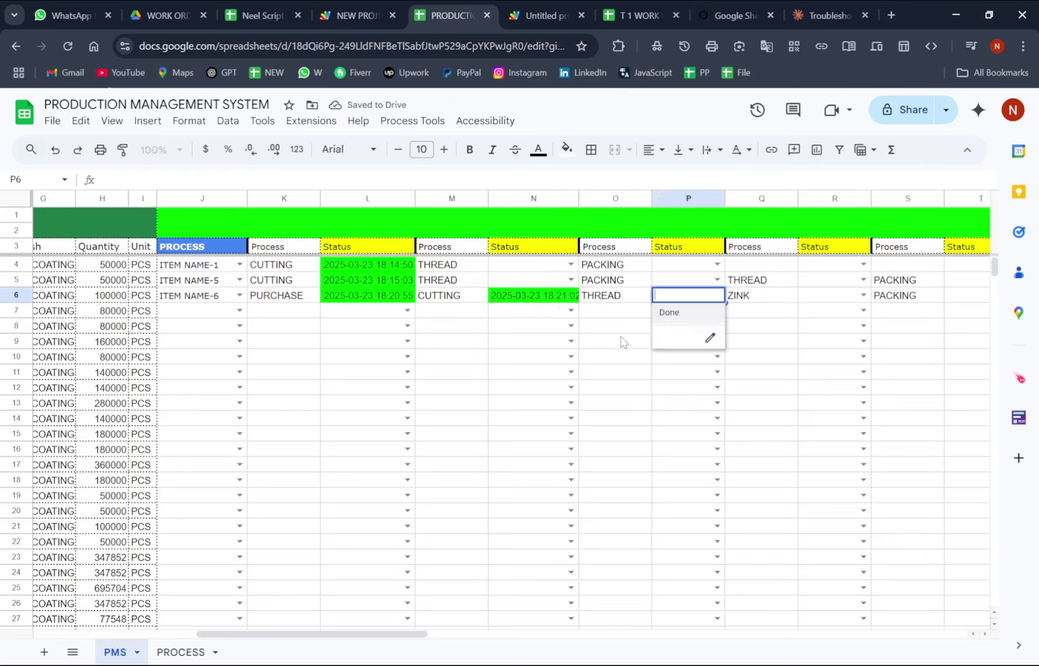
{"action": "left_click", "coordinate": [673, 315]}
{"action": "left_click", "coordinate": [642, 388]}
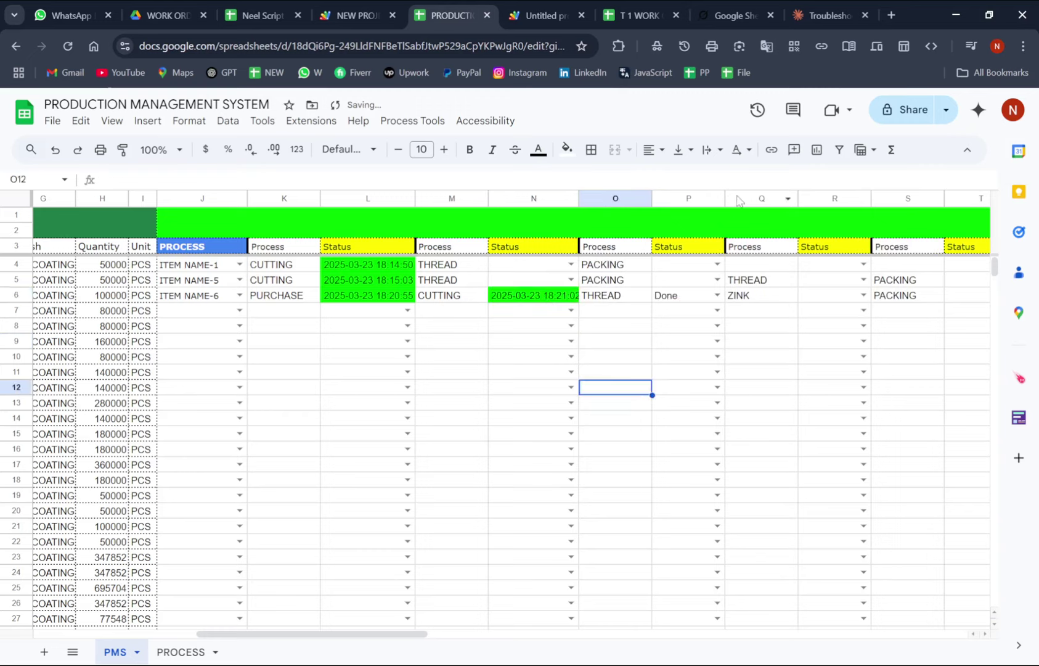
{"action": "left_click_drag", "start_coordinate": [725, 196], "coordinate": [744, 196]}
{"action": "left_click", "coordinate": [687, 315]}
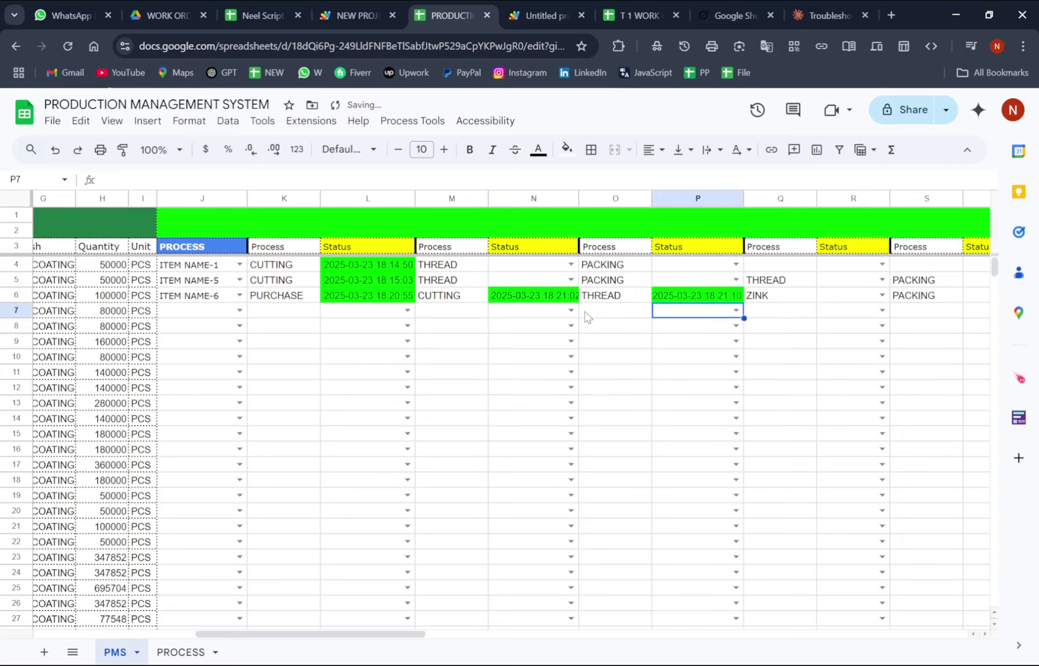
Step: Set the PACKING status of ITEM NAME-6 in T6 to Done and widen column T slightly for its timestamp
{"action": "key", "text": "Right"}
{"action": "key", "text": "Right"}
{"action": "key", "text": "Right"}
{"action": "key", "text": "Right"}
{"action": "key", "text": "Right"}
{"action": "key", "text": "Right"}
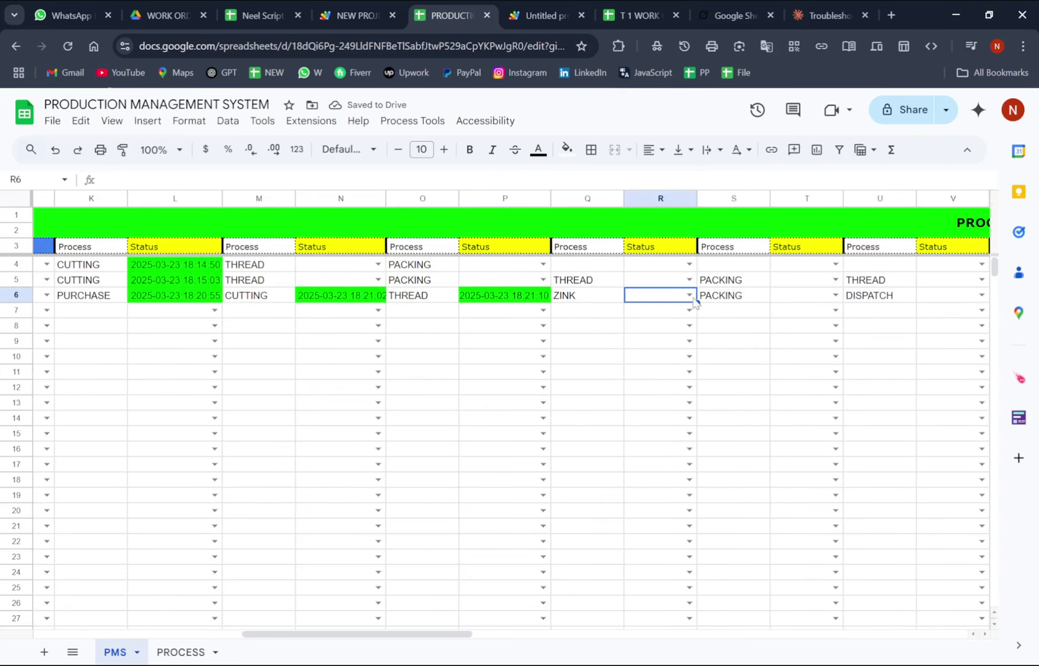
{"action": "left_click", "coordinate": [836, 295]}
{"action": "left_click", "coordinate": [786, 313]}
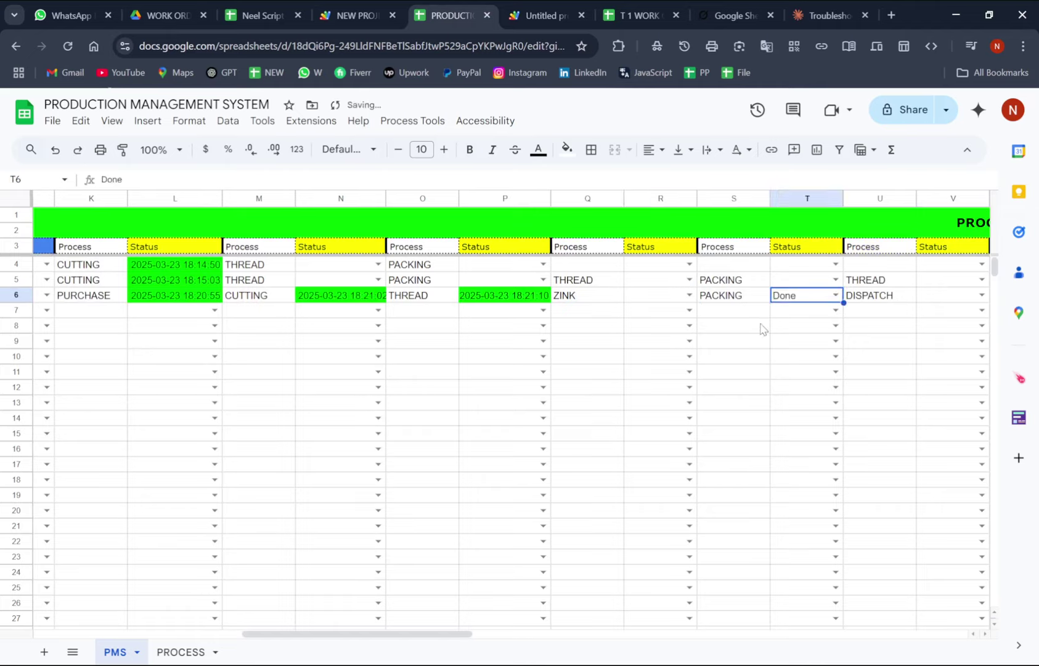
{"action": "left_click", "coordinate": [749, 341]}
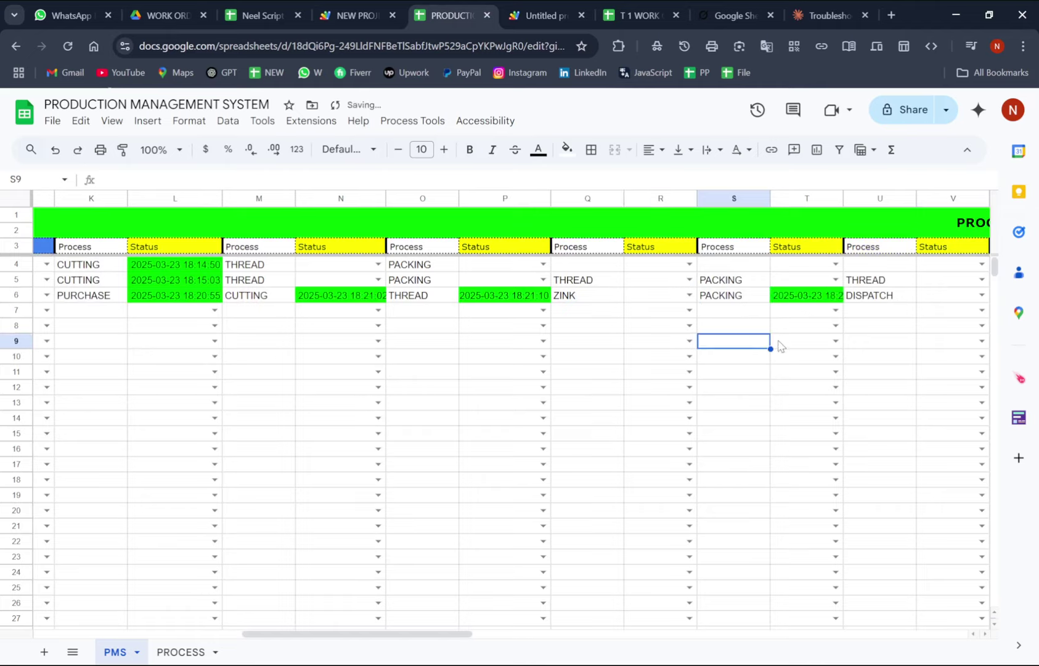
{"action": "left_click_drag", "start_coordinate": [844, 198], "coordinate": [855, 199]}
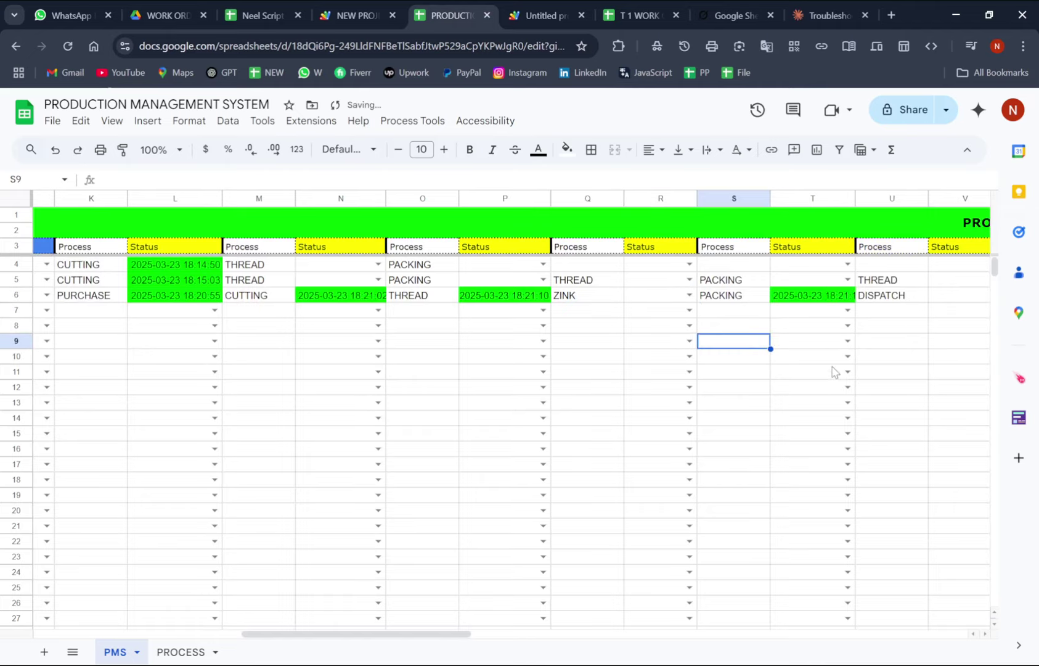
{"action": "left_click", "coordinate": [817, 372]}
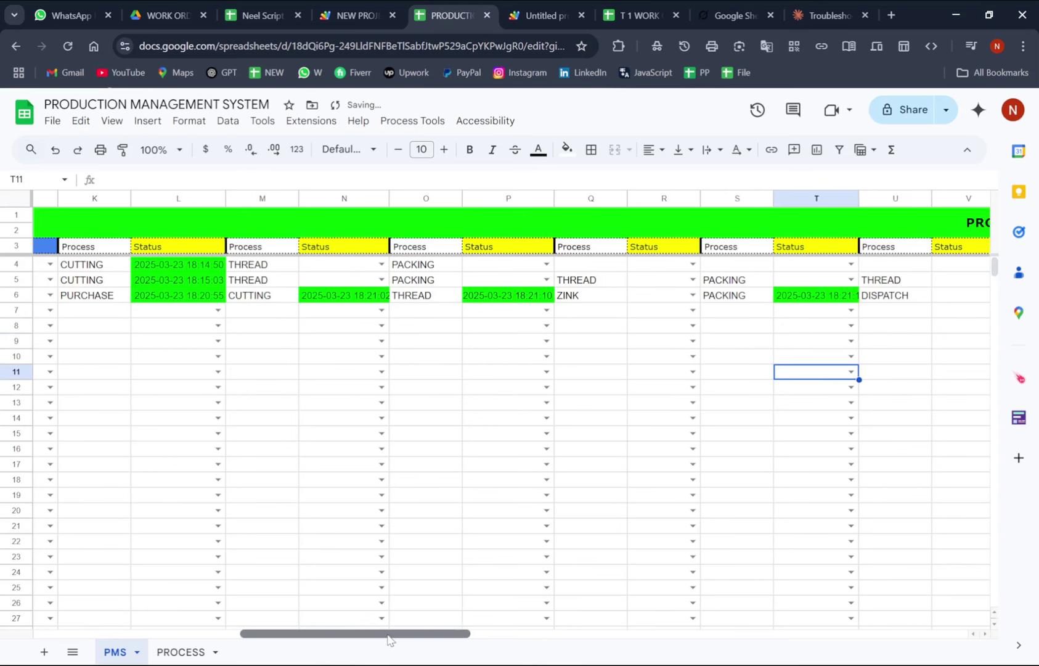
Step: Assign ITEM NAME-1 to the M8 X 30MM hex bolt order in PROCESS cell J7
{"action": "left_click_drag", "start_coordinate": [425, 634], "coordinate": [311, 628]}
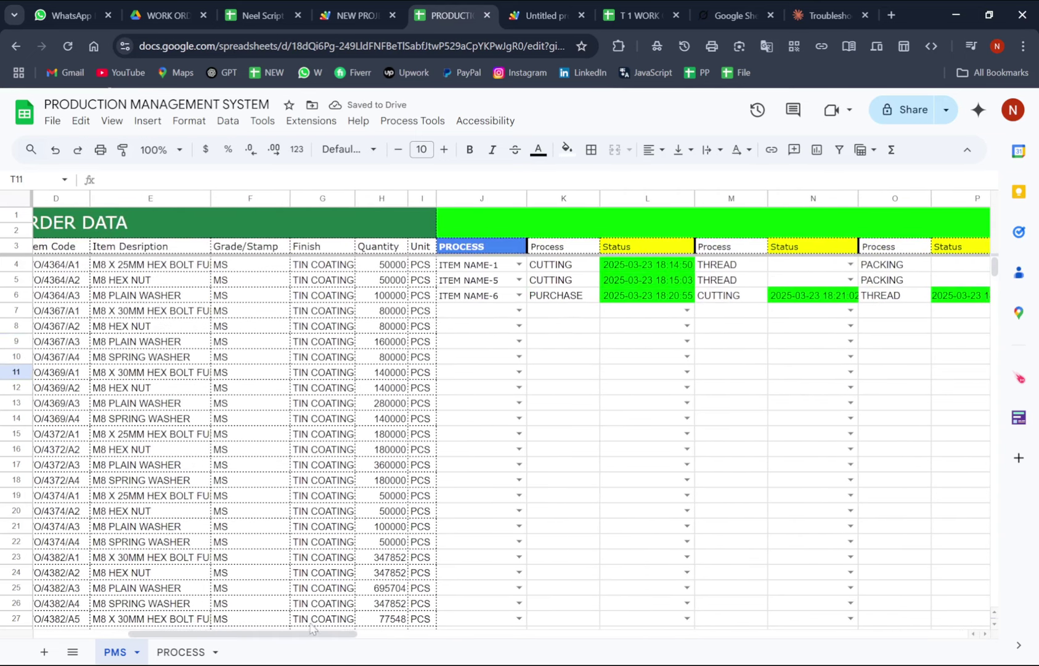
{"action": "left_click", "coordinate": [517, 311]}
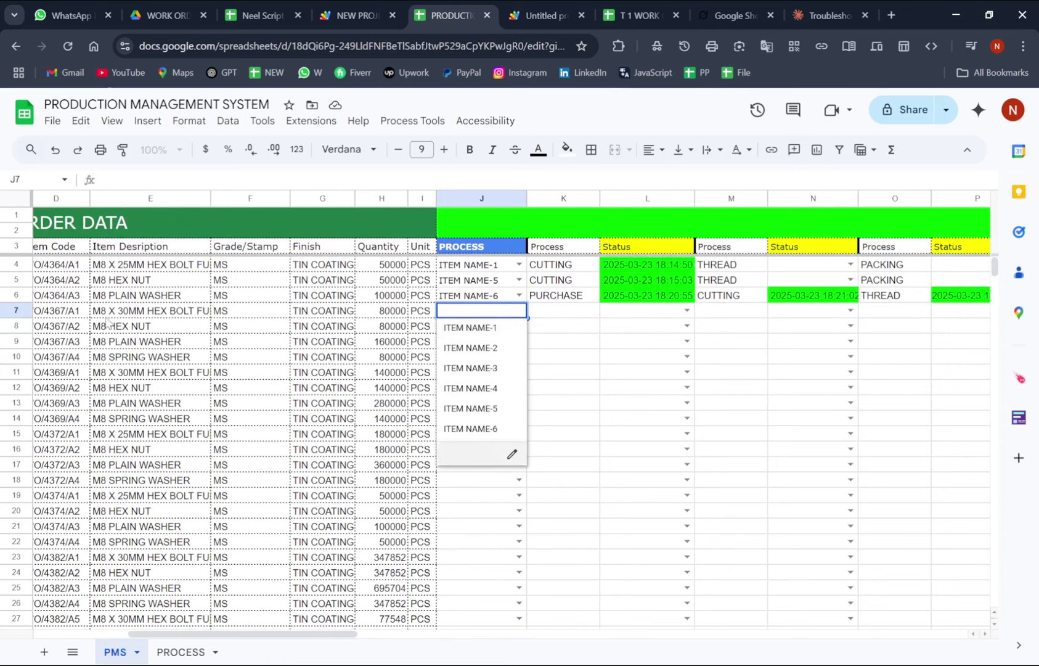
{"action": "left_click", "coordinate": [487, 328]}
Step: Go through the row 7 process cells of ITEM NAME-1: CUTTING, THREAD and PACKING
{"action": "left_click", "coordinate": [550, 313]}
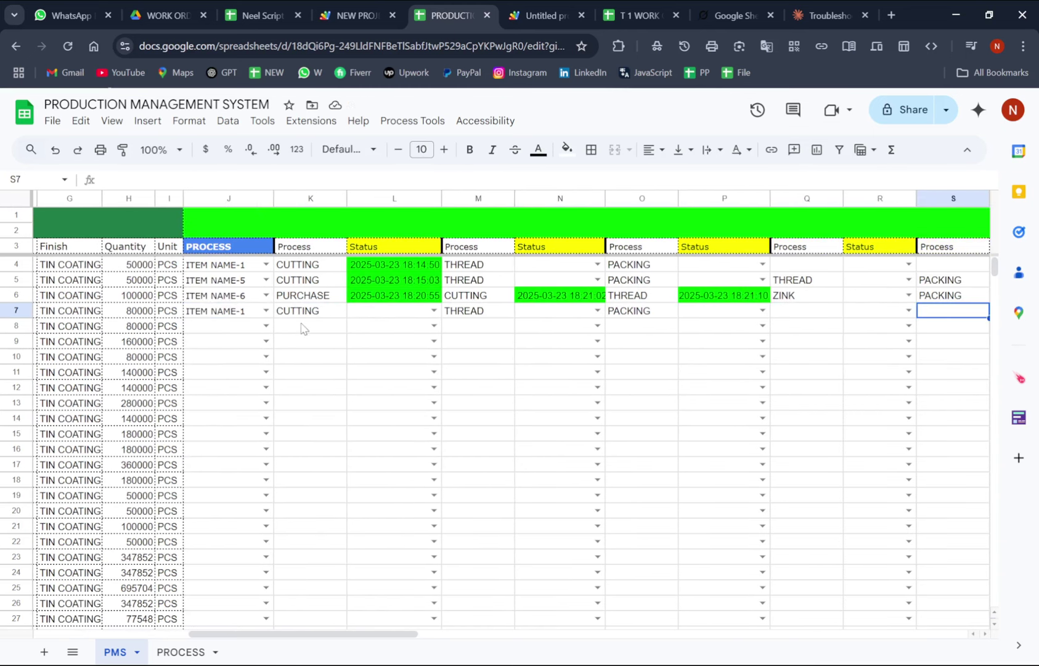
{"action": "left_click", "coordinate": [293, 312]}
{"action": "left_click", "coordinate": [463, 312]}
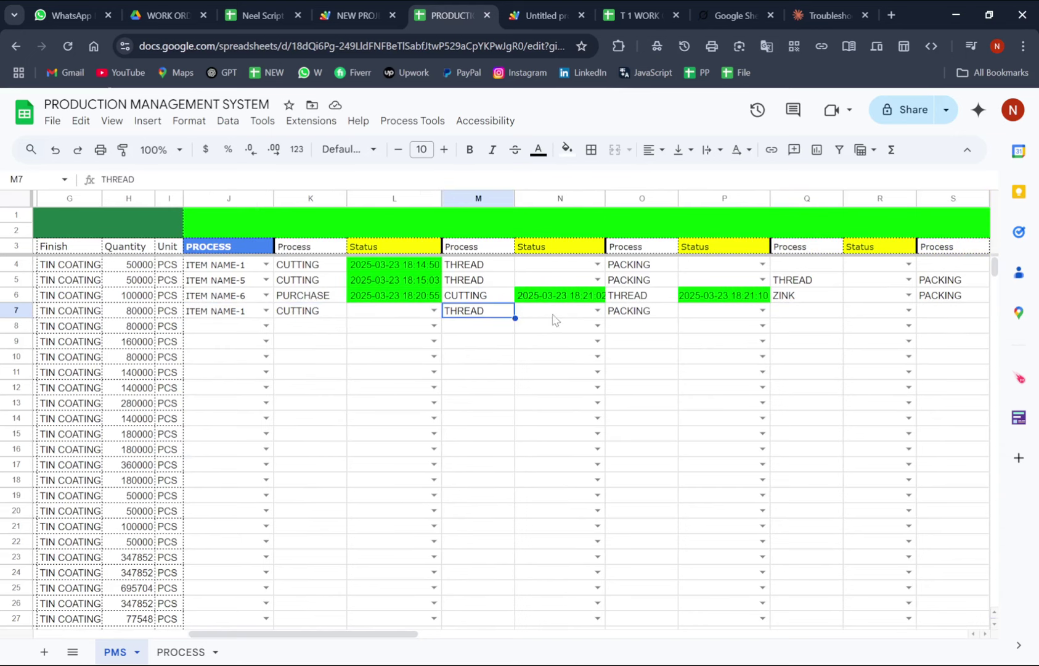
{"action": "left_click", "coordinate": [643, 314]}
{"action": "left_click", "coordinate": [244, 316]}
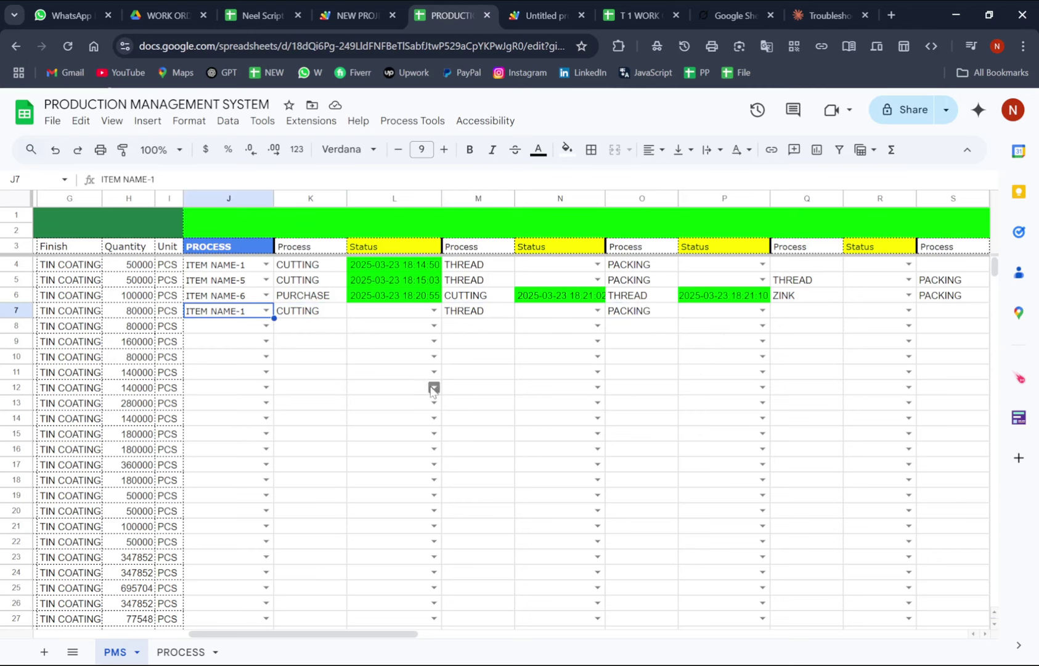
{"action": "left_click_drag", "start_coordinate": [370, 635], "coordinate": [376, 592]}
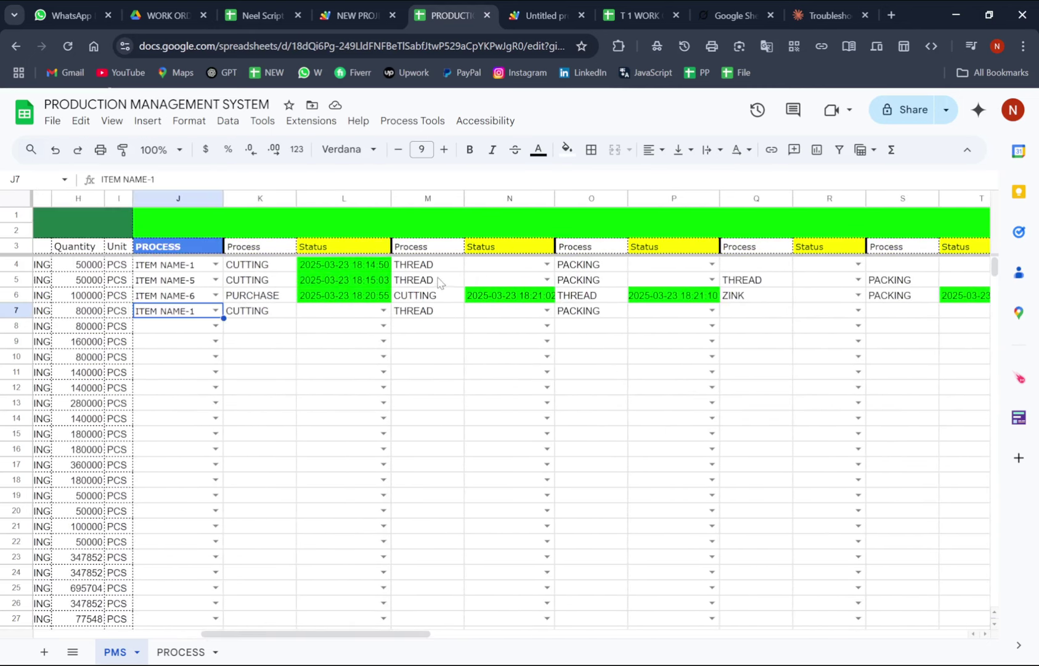